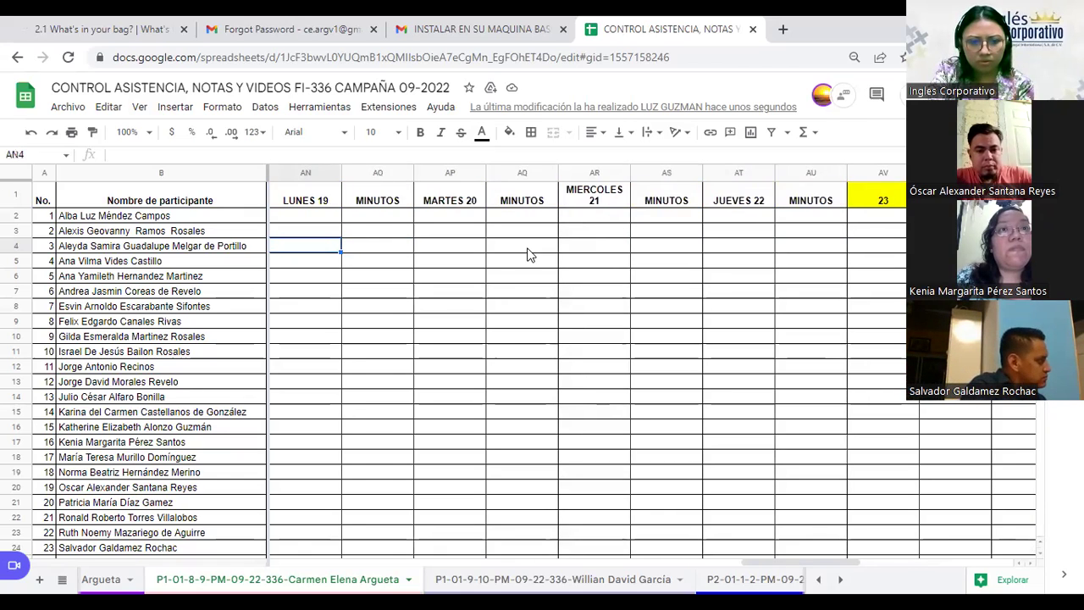
# Look through the September date columns, between LUNES 19 and the last filled MINUTOS column, to find where attendance entry resumes.
pyautogui.press('Left')
pyautogui.press('Left')
pyautogui.press('Left')
pyautogui.press('Left')
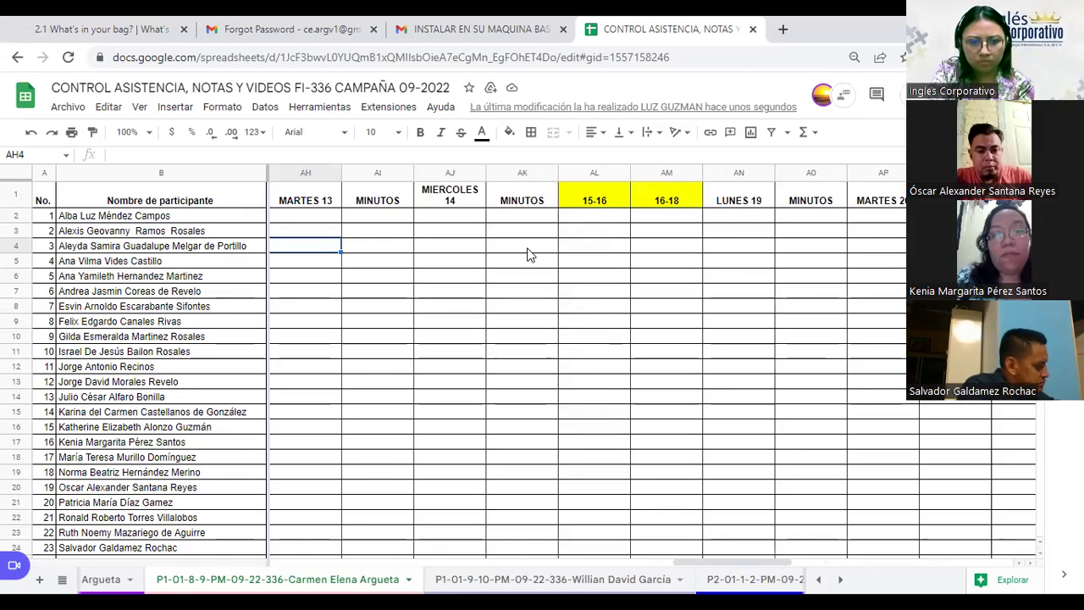
pyautogui.press('Left')
pyautogui.press('Left')
pyautogui.press('Left')
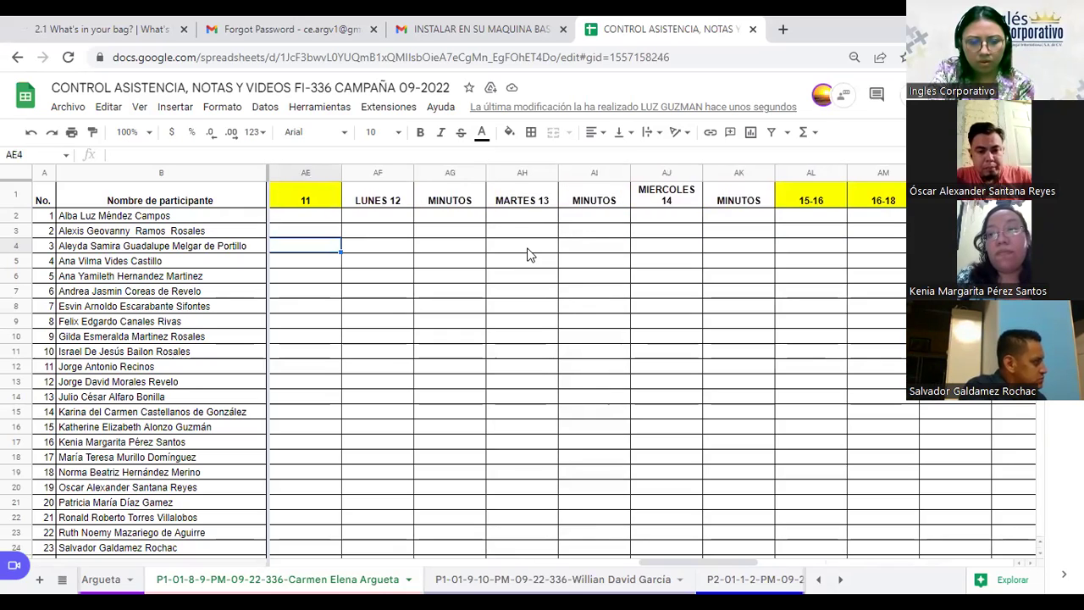
pyautogui.press('Left')
pyautogui.press('Left')
pyautogui.click(528, 245)
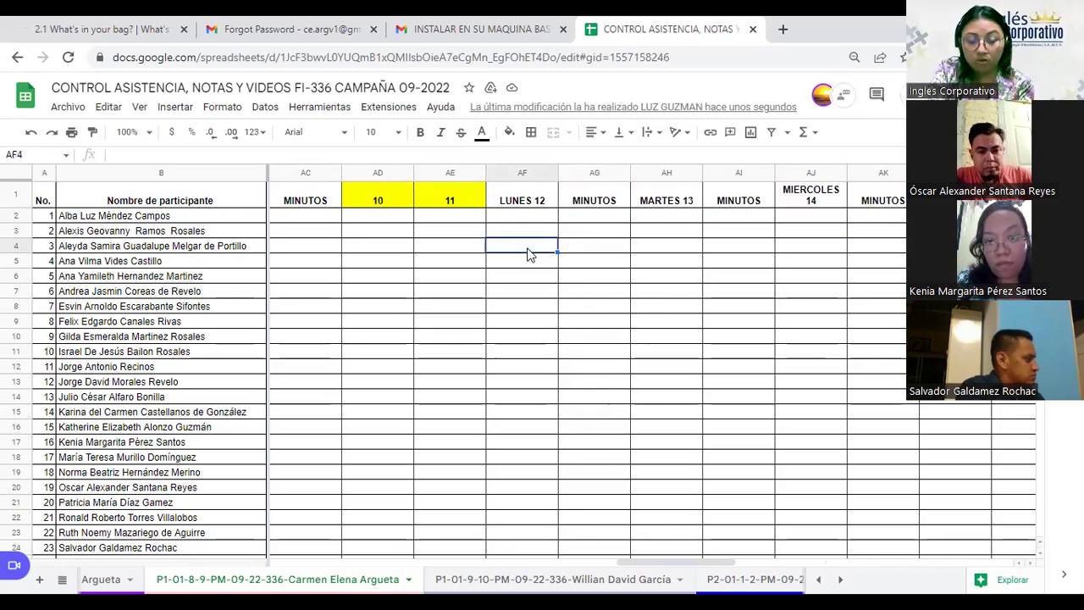
pyautogui.press('Left')
pyautogui.press('Left')
pyautogui.press('Left')
pyautogui.press('Left')
pyautogui.press('Left')
pyautogui.press('Left')
pyautogui.press('Left')
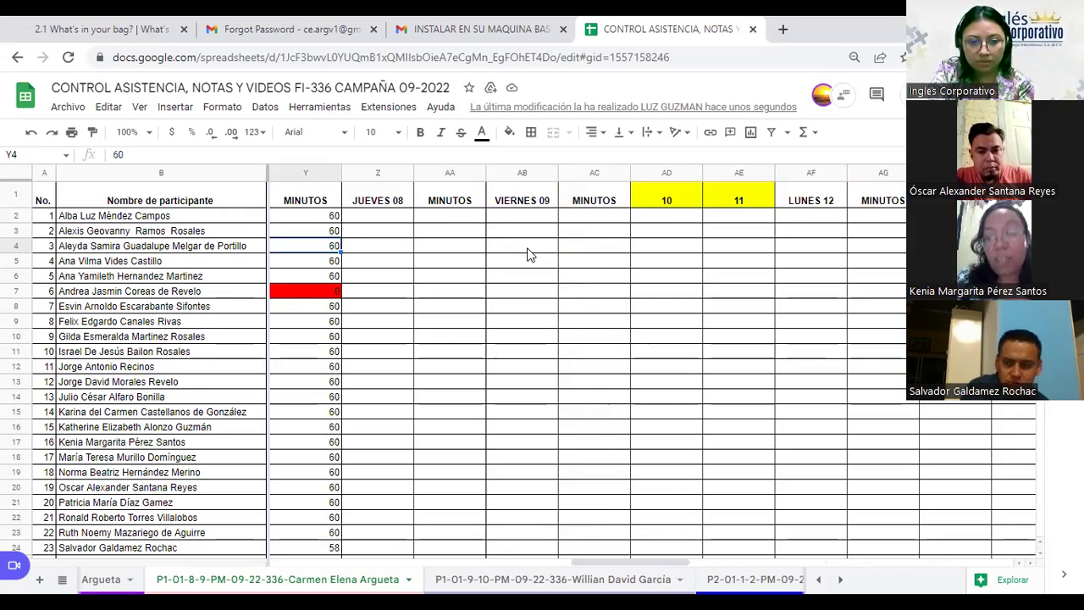
pyautogui.press('Right')
pyautogui.press('Right')
pyautogui.press('Right')
pyautogui.press('Right')
pyautogui.press('Right')
pyautogui.press('Right')
pyautogui.press('Right')
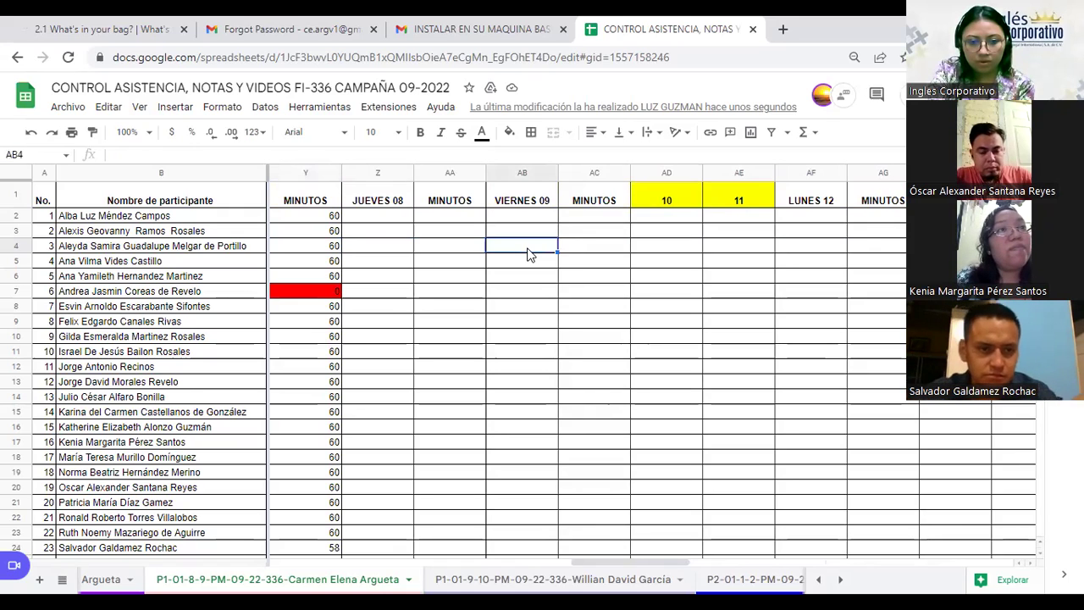
pyautogui.press('Right')
pyautogui.press('Right')
pyautogui.press('Right')
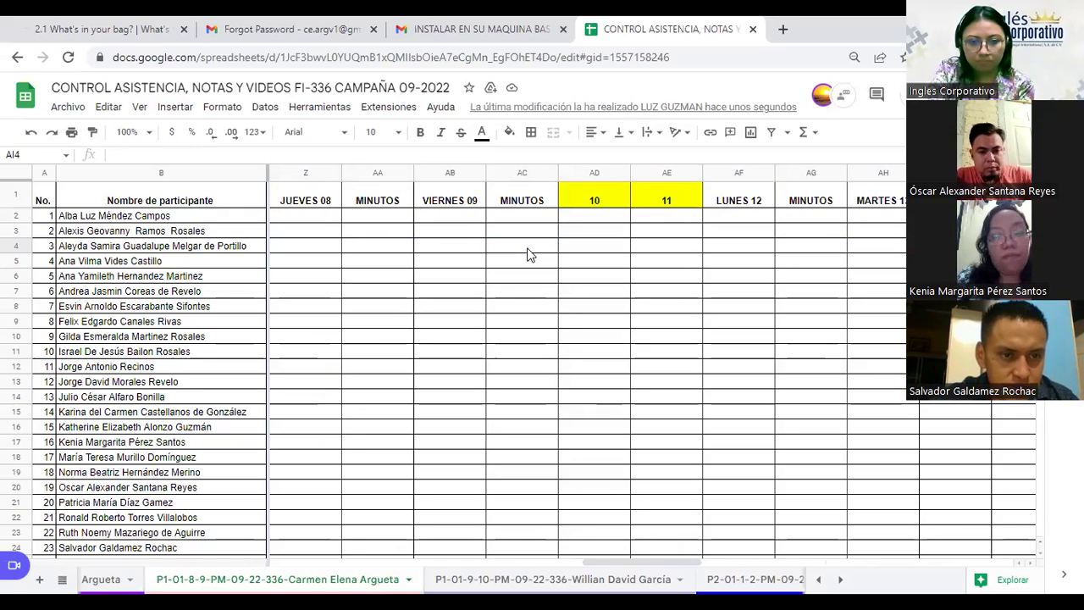
# Enter 0 in Z2, the JUEVES 08 attendance of participant 1.
pyautogui.click(335, 218)
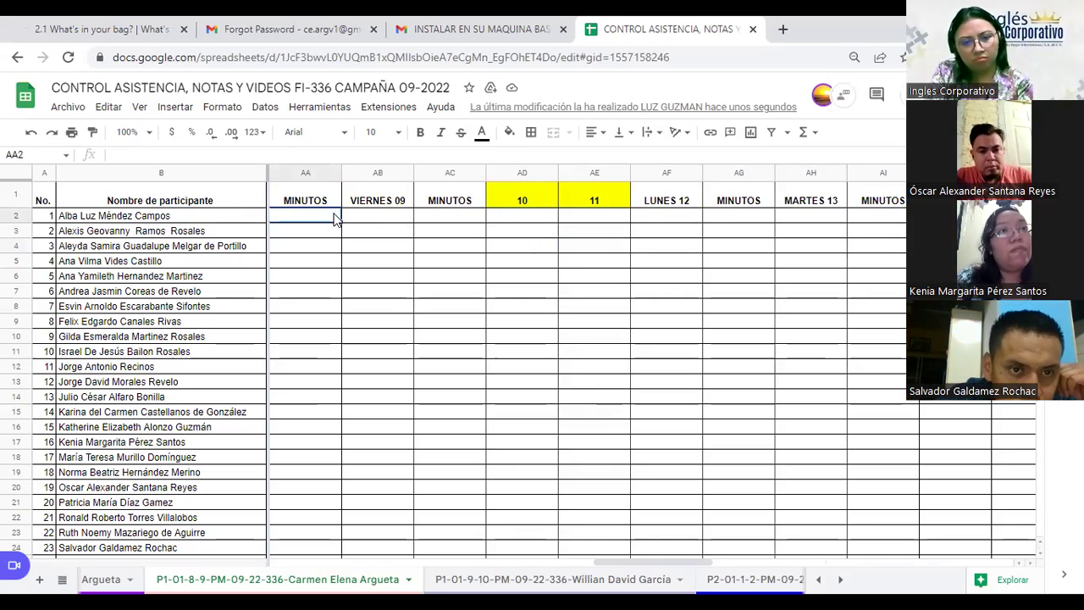
pyautogui.press('Left')
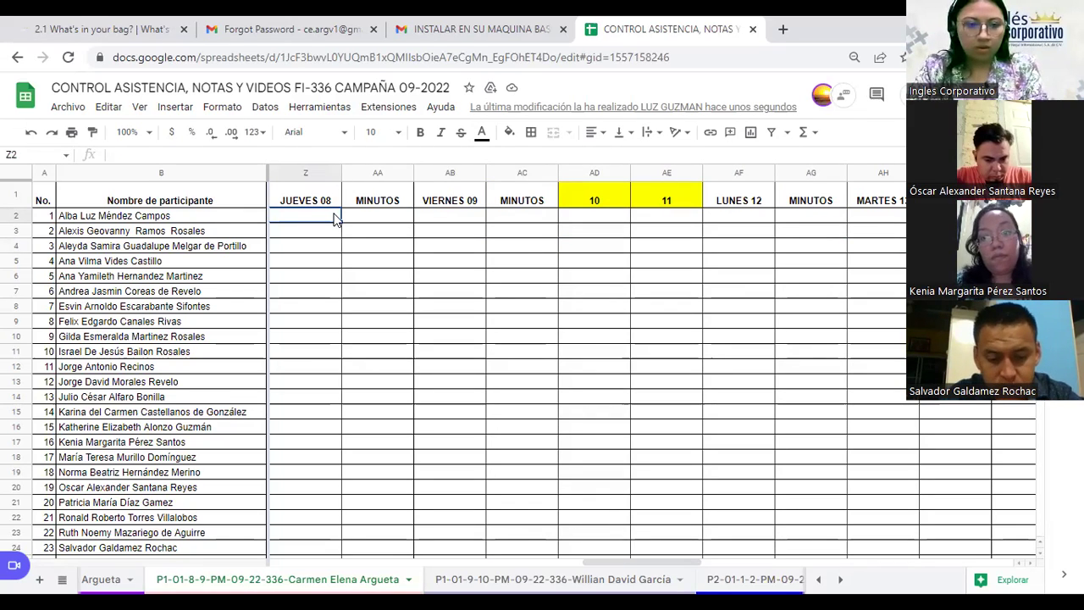
pyautogui.write('0')
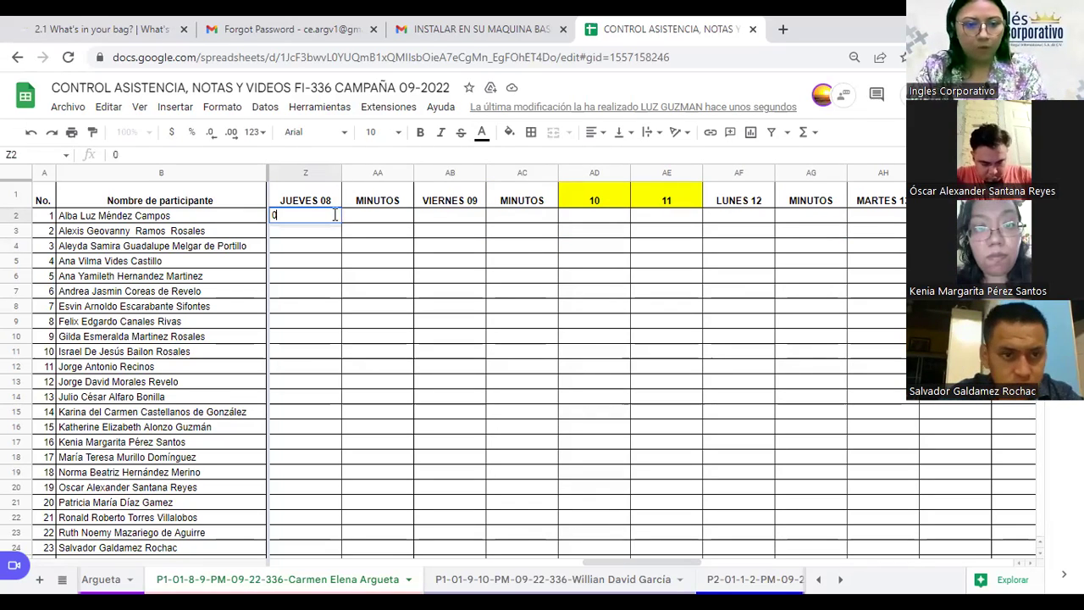
pyautogui.press('Return')
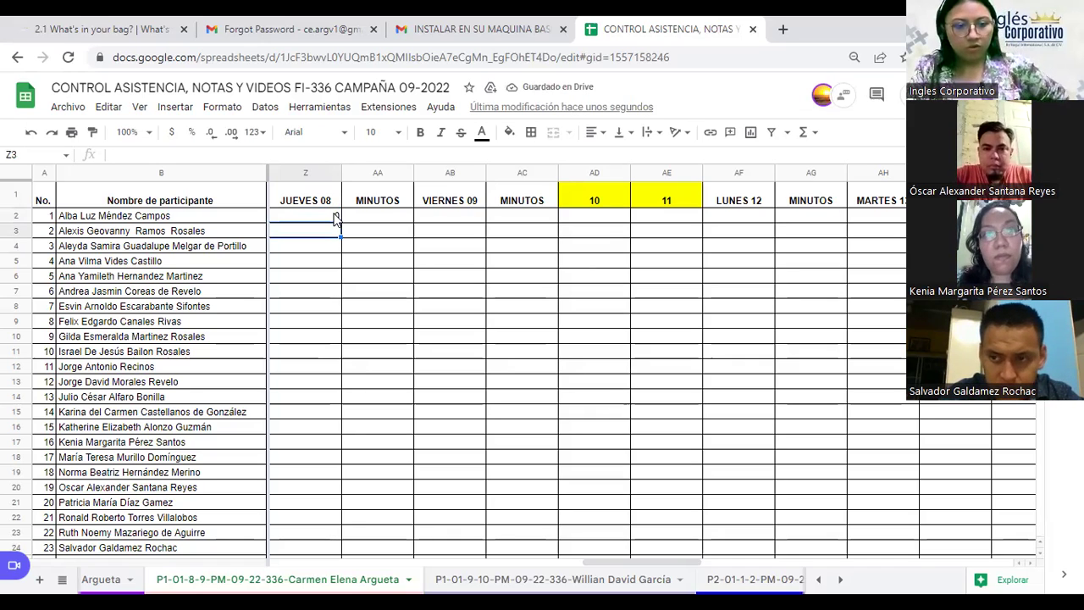
# Enter 1 in cells Z2 to Z5 under JUEVES 08 for participants 1 to 4.
pyautogui.click(335, 217)
pyautogui.write('1')
pyautogui.press('Return')
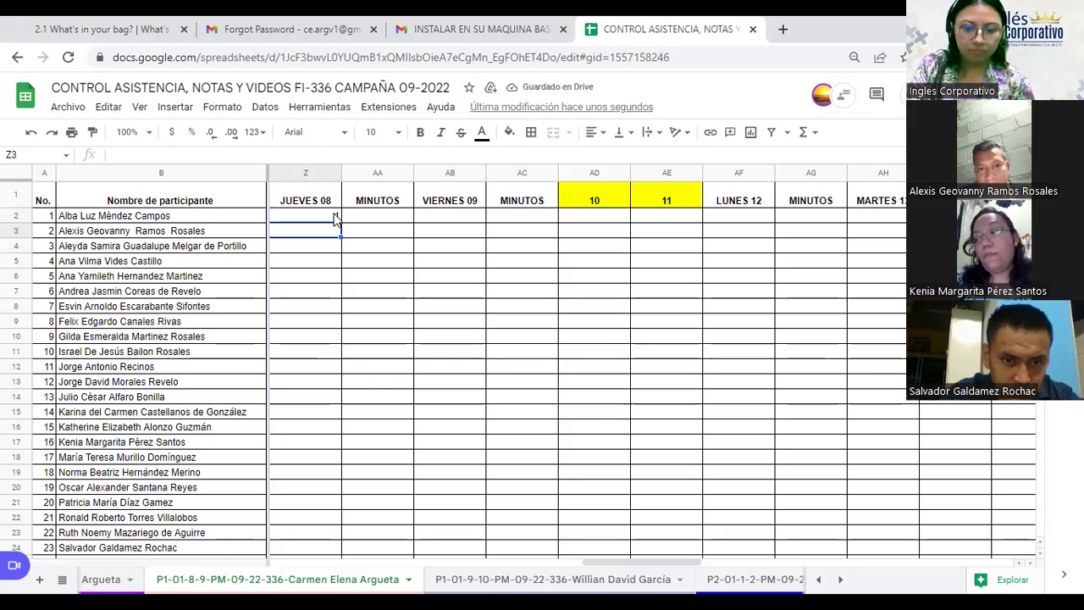
pyautogui.write('1')
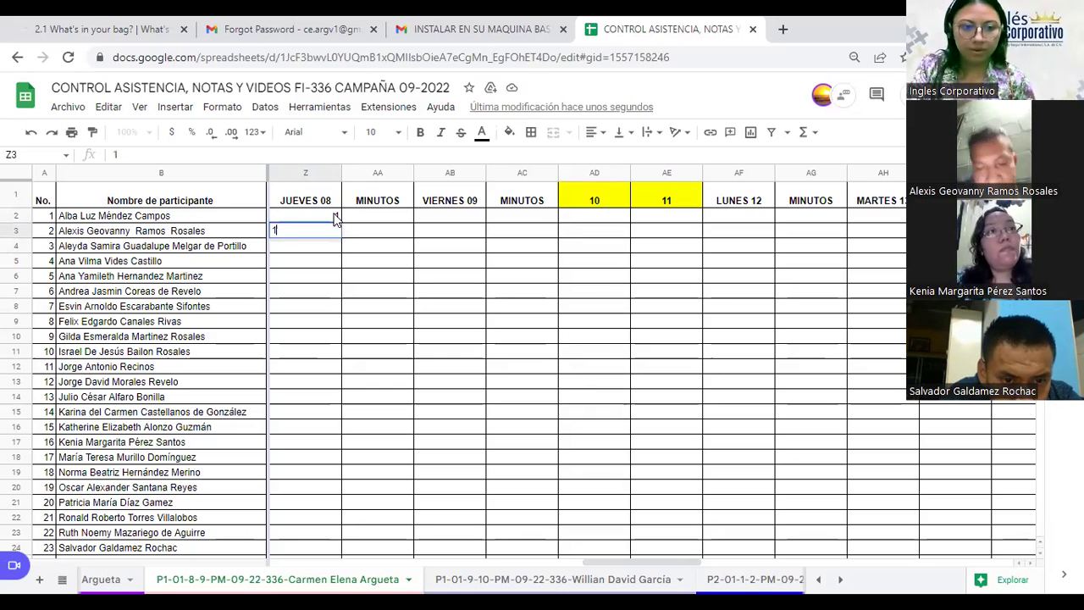
pyautogui.press('Return')
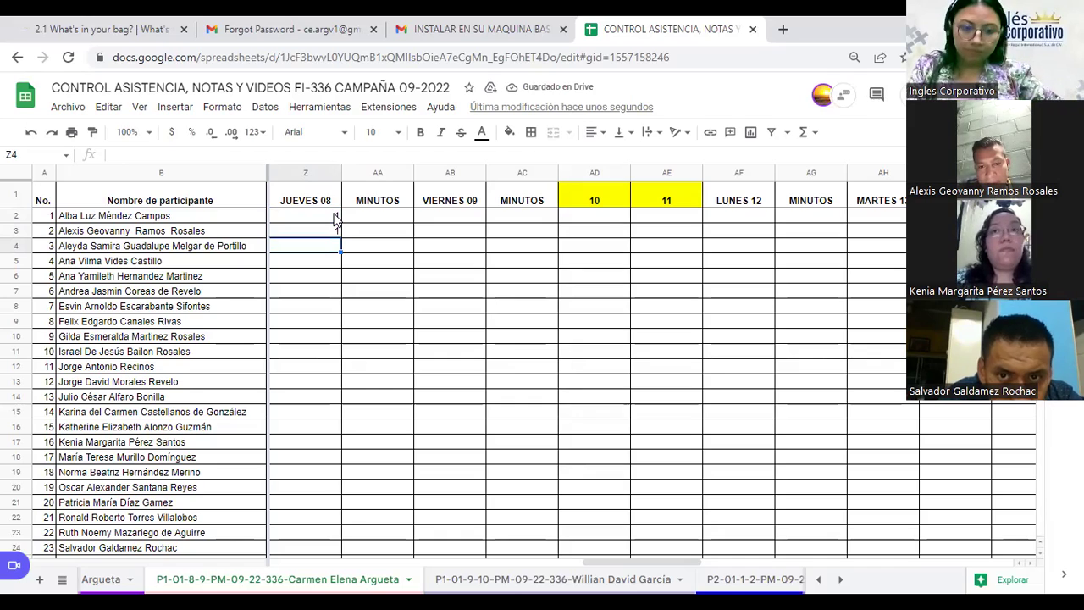
pyautogui.write('1')
pyautogui.press('Return')
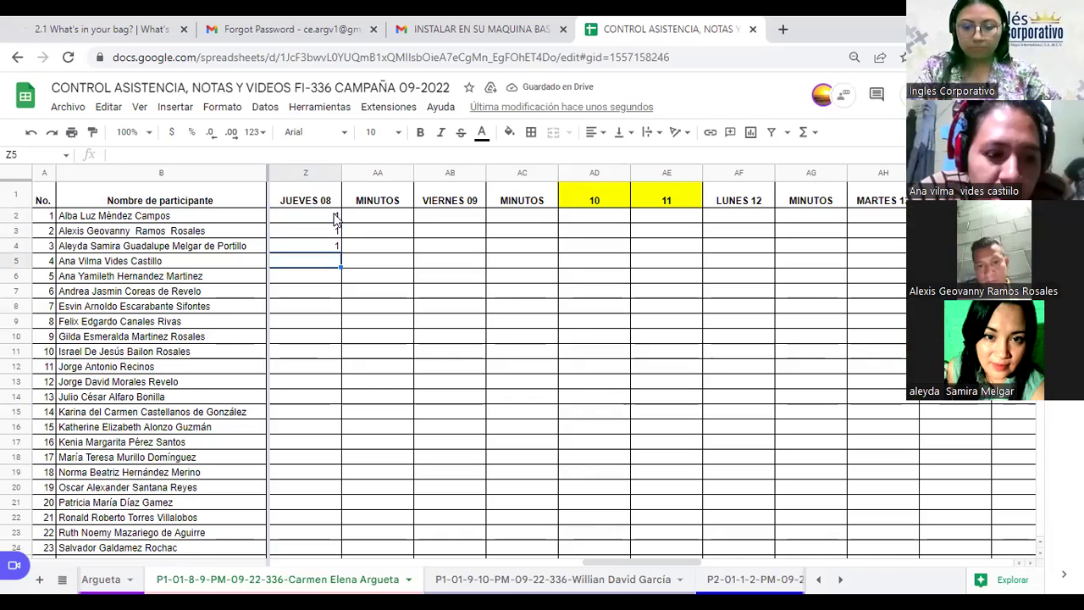
pyautogui.write('1')
pyautogui.press('Return')
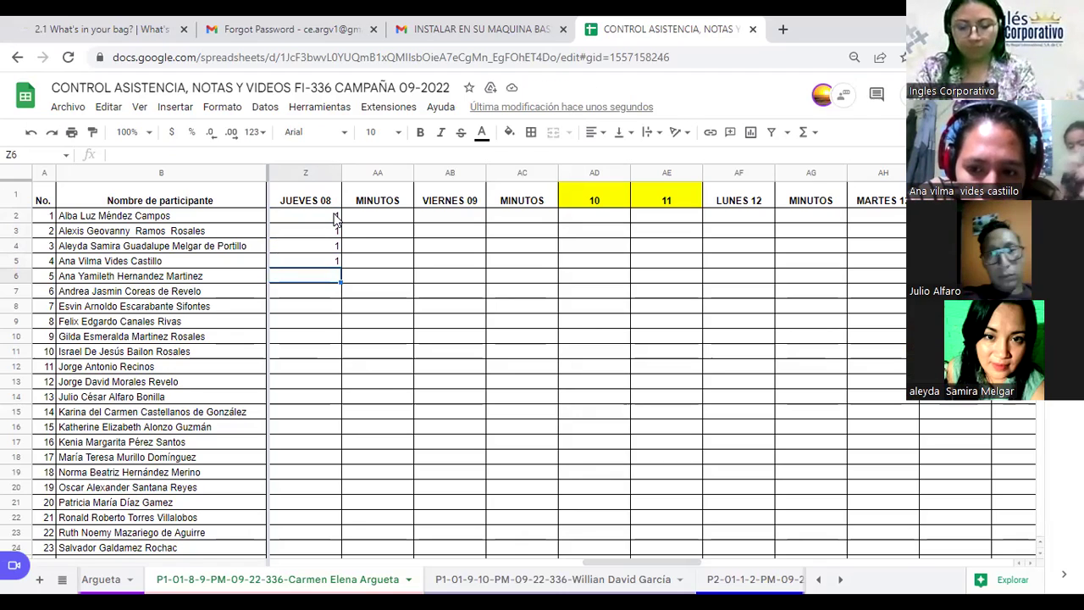
# Enter 0 in Z6 and Z7 under JUEVES 08 for participants 5 and 6.
pyautogui.write('0')
pyautogui.press('Return')
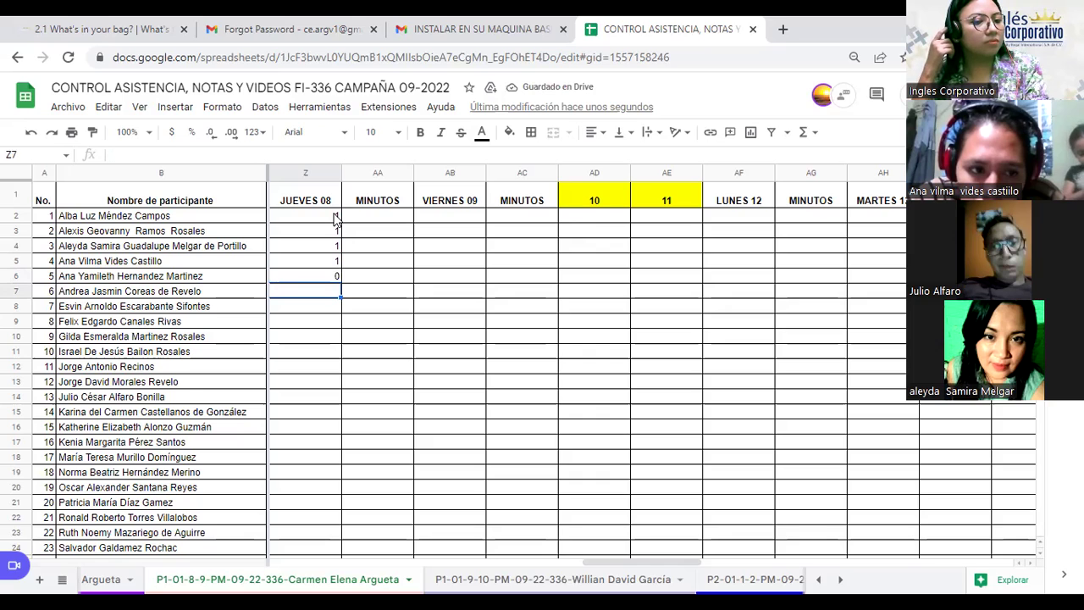
pyautogui.write('0')
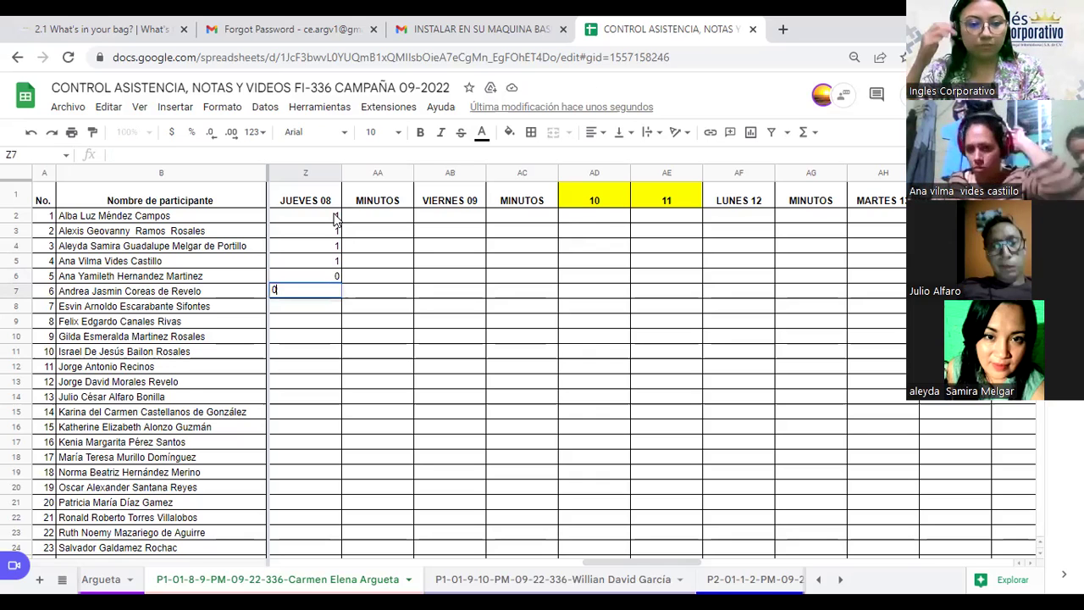
pyautogui.press('Return')
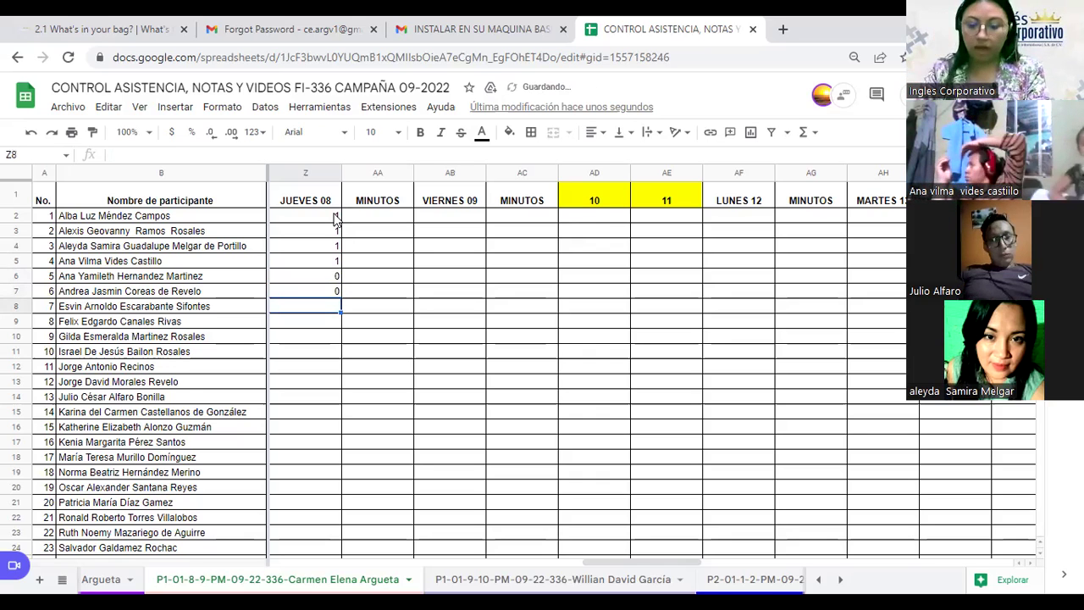
# Replace the JUEVES 08 column header in Z1 with 1.
pyautogui.hotkey('ctrl', 'Up')
pyautogui.hotkey('ctrl', 'Up')
pyautogui.write('1')
pyautogui.press('Return')
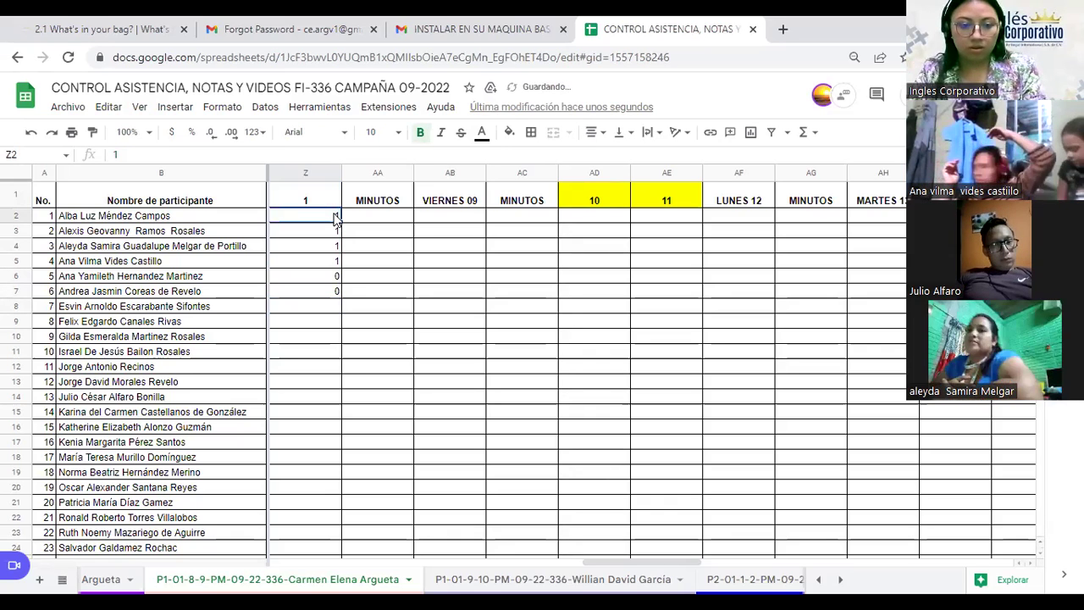
# Set the attendance of participants 5, 6 and 7 to 1 in cells Z6 to Z8.
pyautogui.click(326, 278)
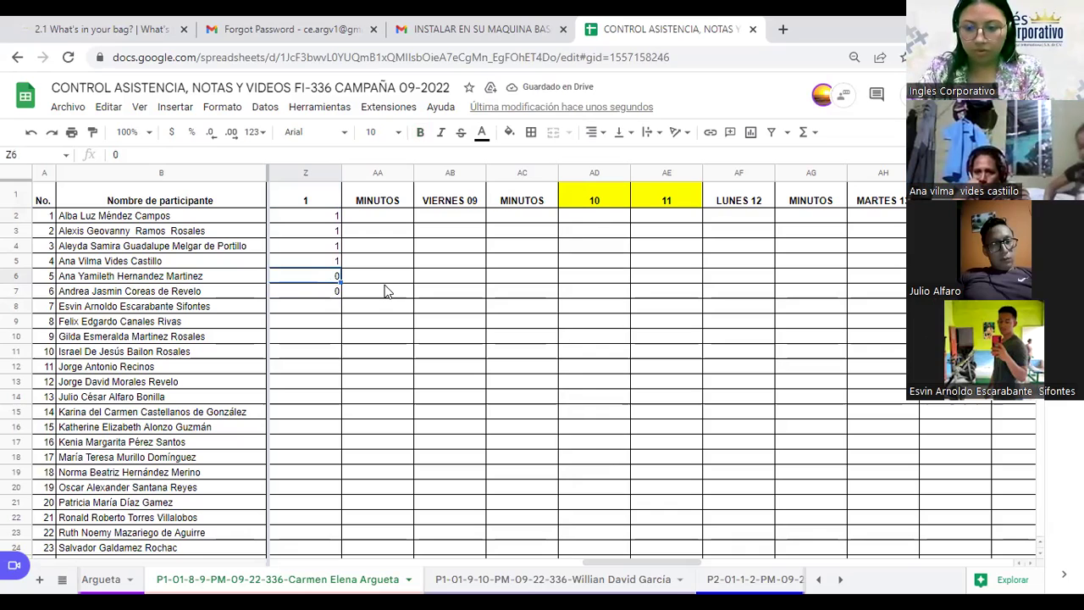
pyautogui.write('1')
pyautogui.press('Return')
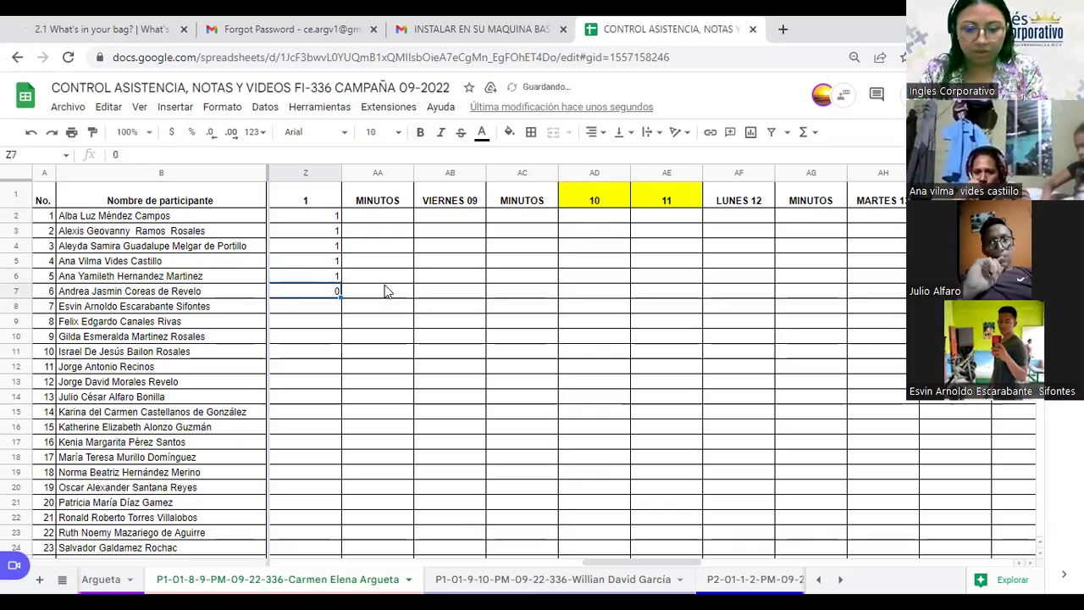
pyautogui.write('1')
pyautogui.press('Return')
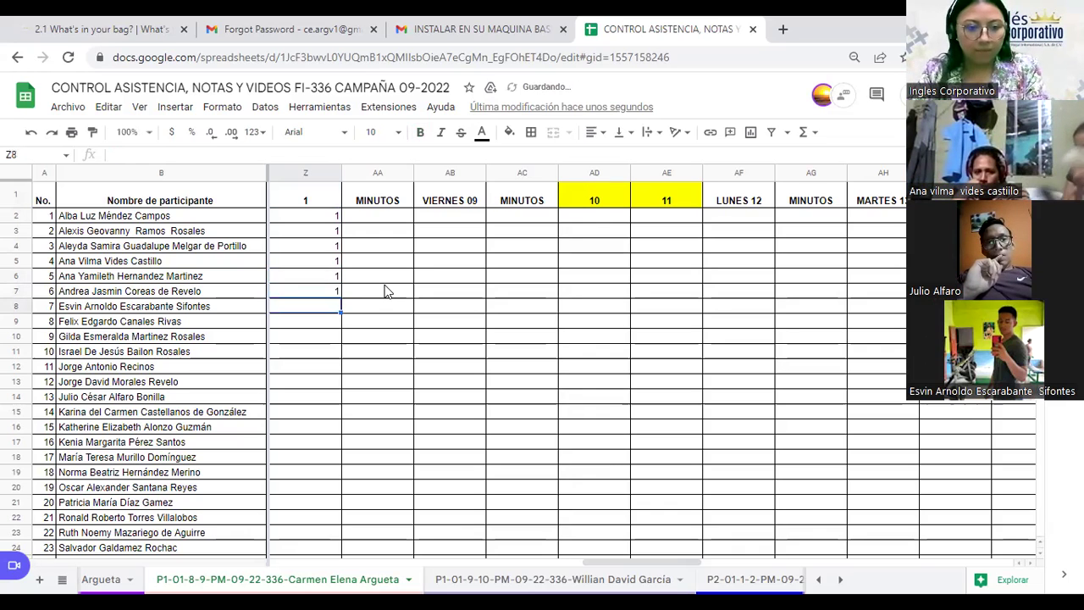
pyautogui.write('1')
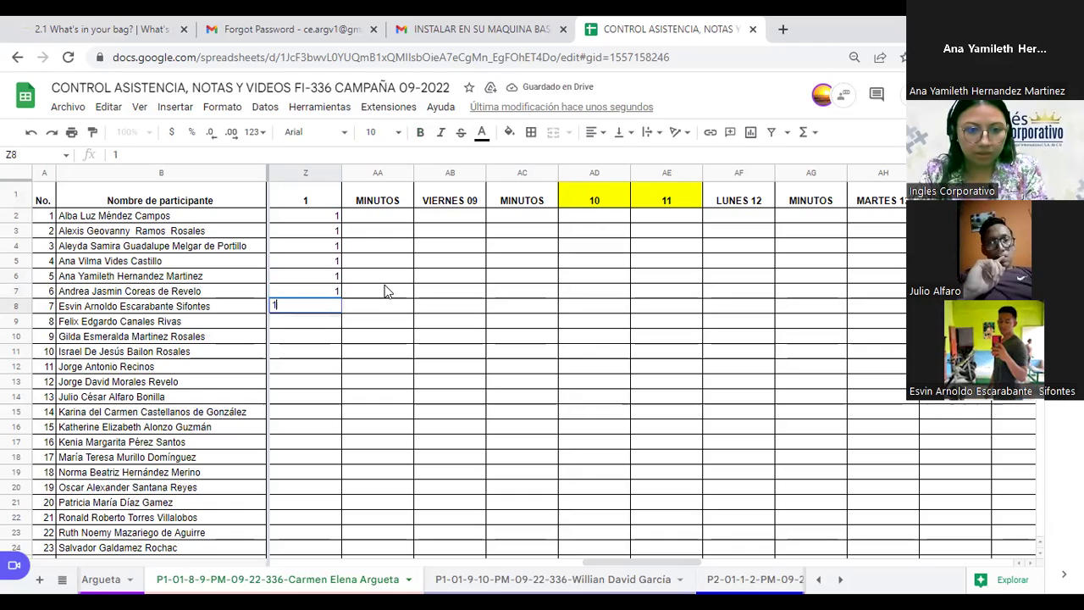
pyautogui.press('Return')
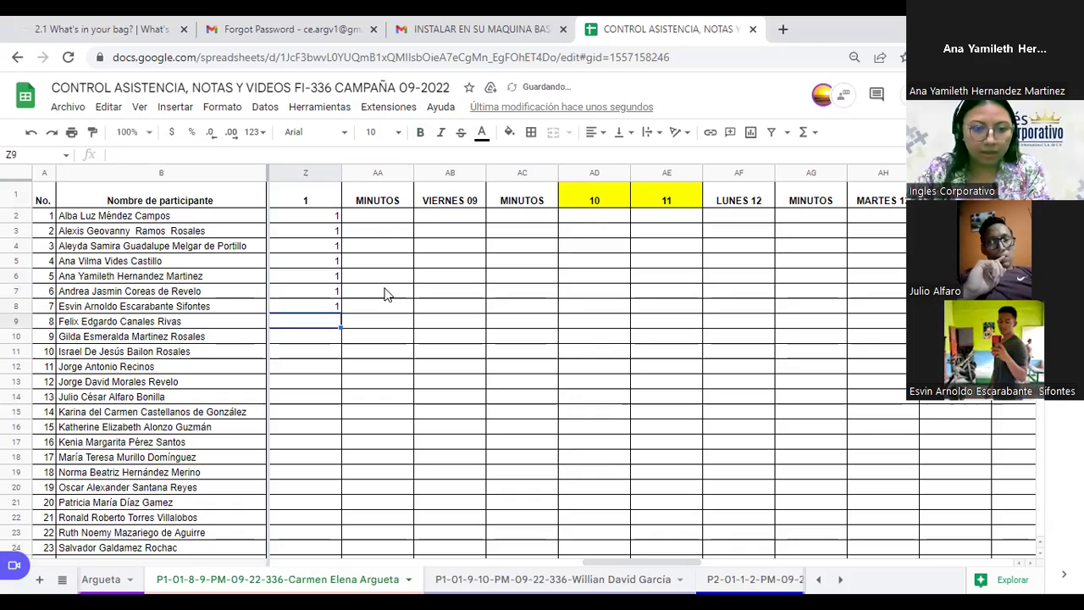
pyautogui.click(326, 278)
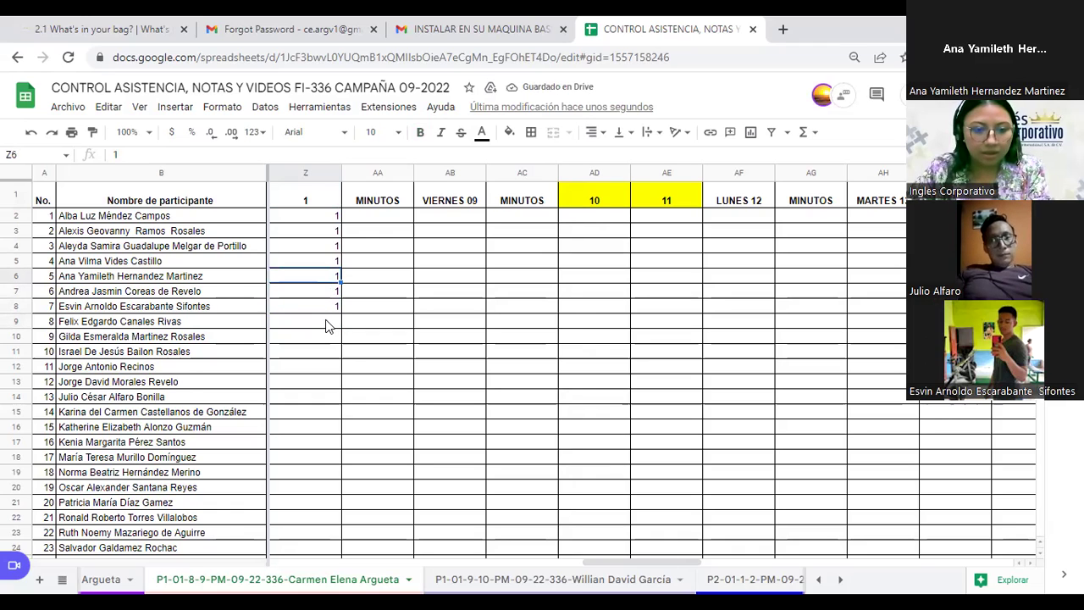
# Enter 1 in cells Z9 to Z14 to record attendance for participants 8 to 13.
pyautogui.click(329, 323)
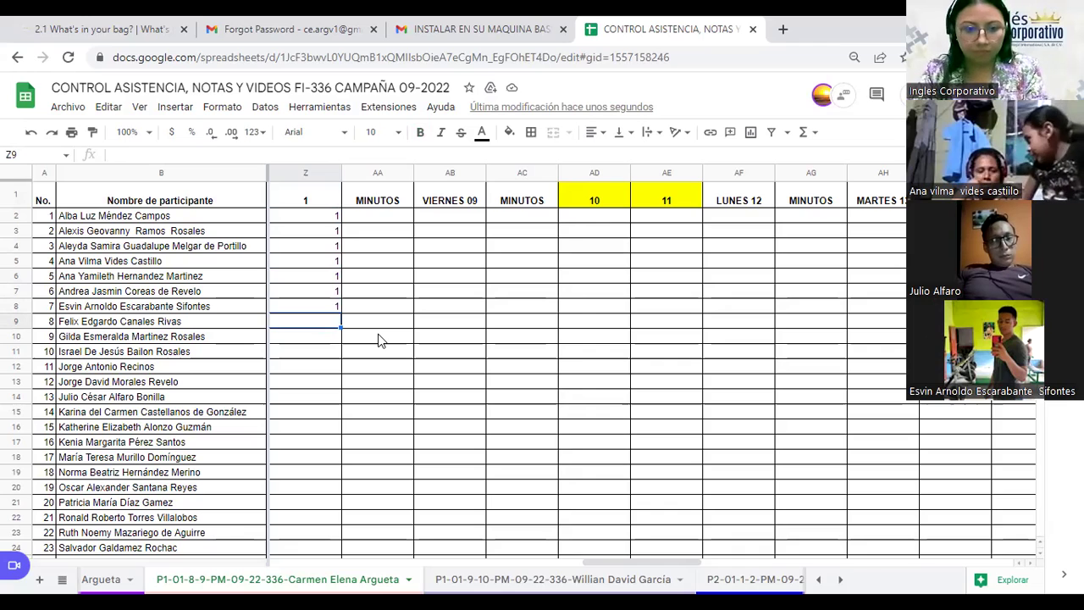
pyautogui.write('1')
pyautogui.press('Return')
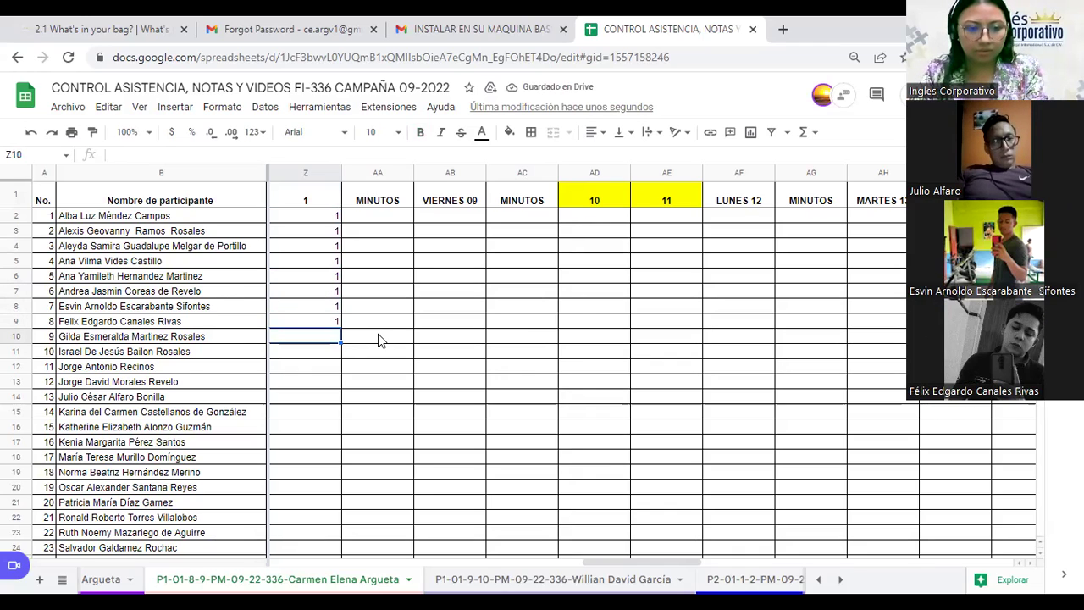
pyautogui.write('1')
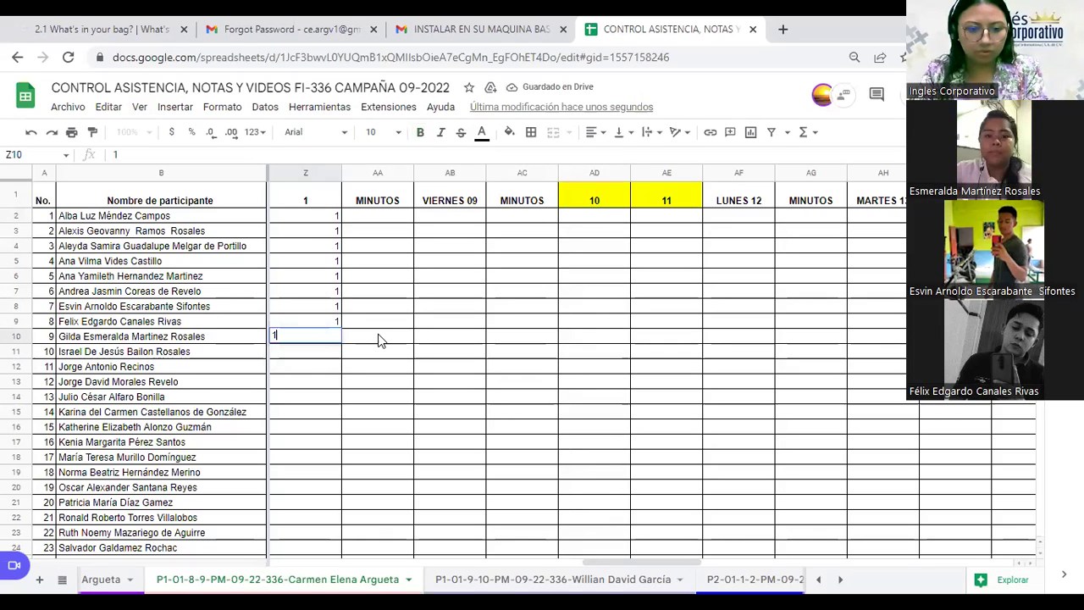
pyautogui.press('Return')
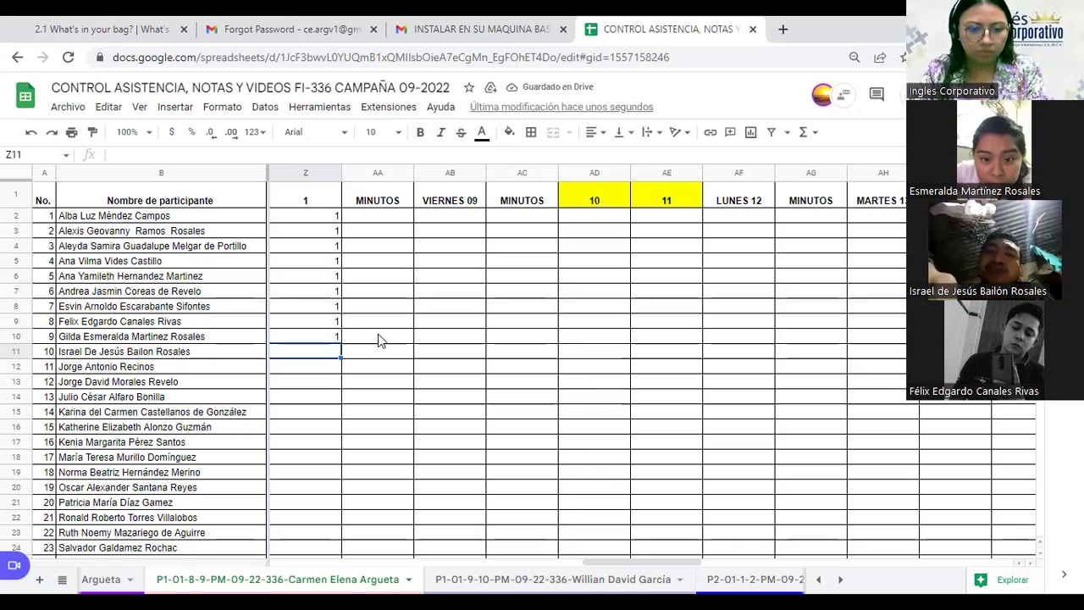
pyautogui.write('1')
pyautogui.press('Return')
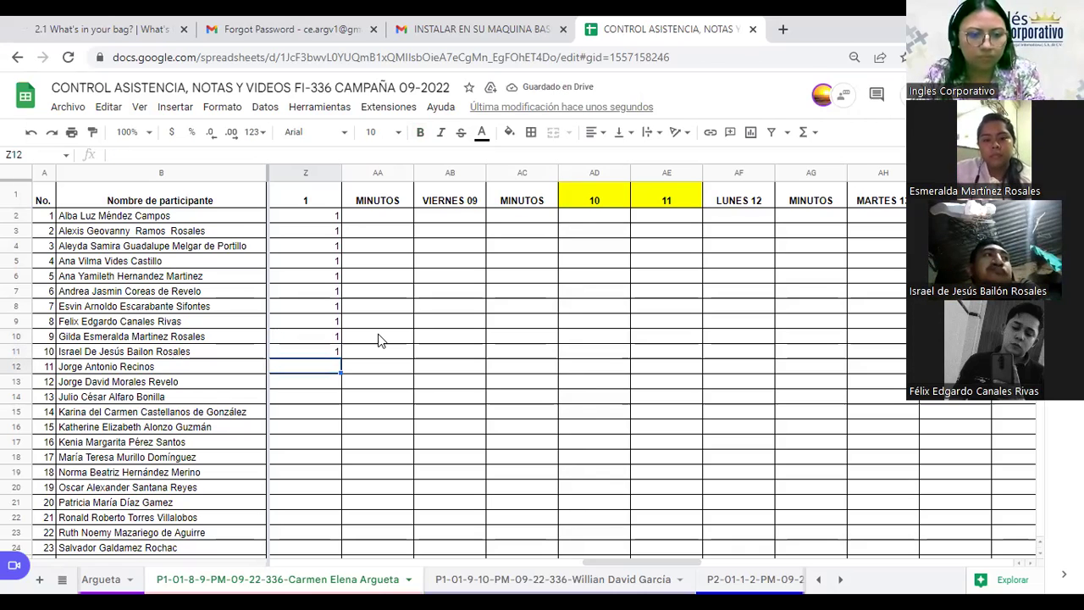
pyautogui.write('1')
pyautogui.press('Return')
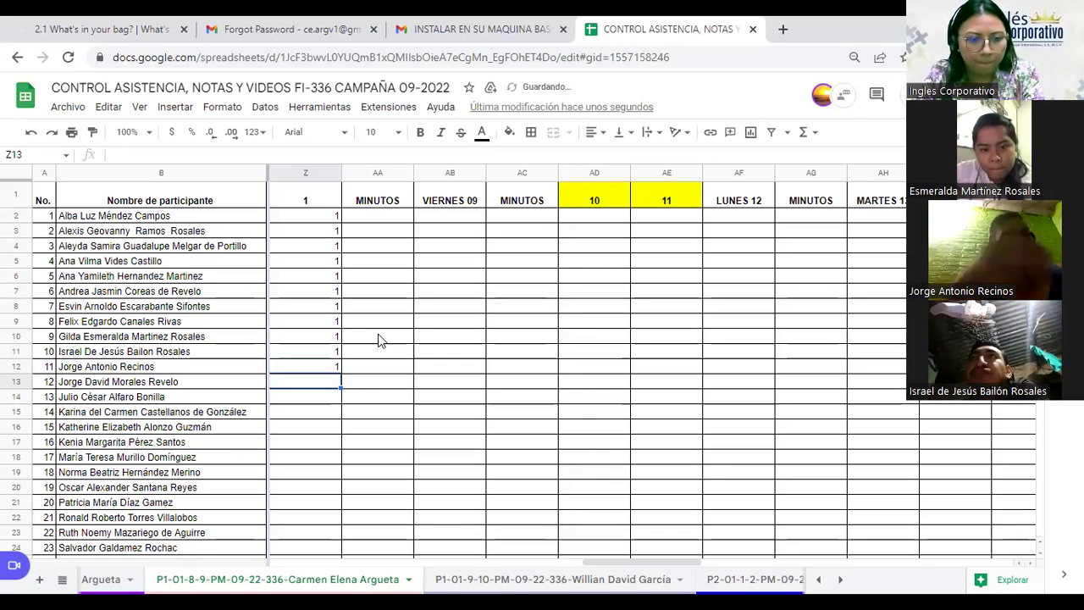
pyautogui.write('1')
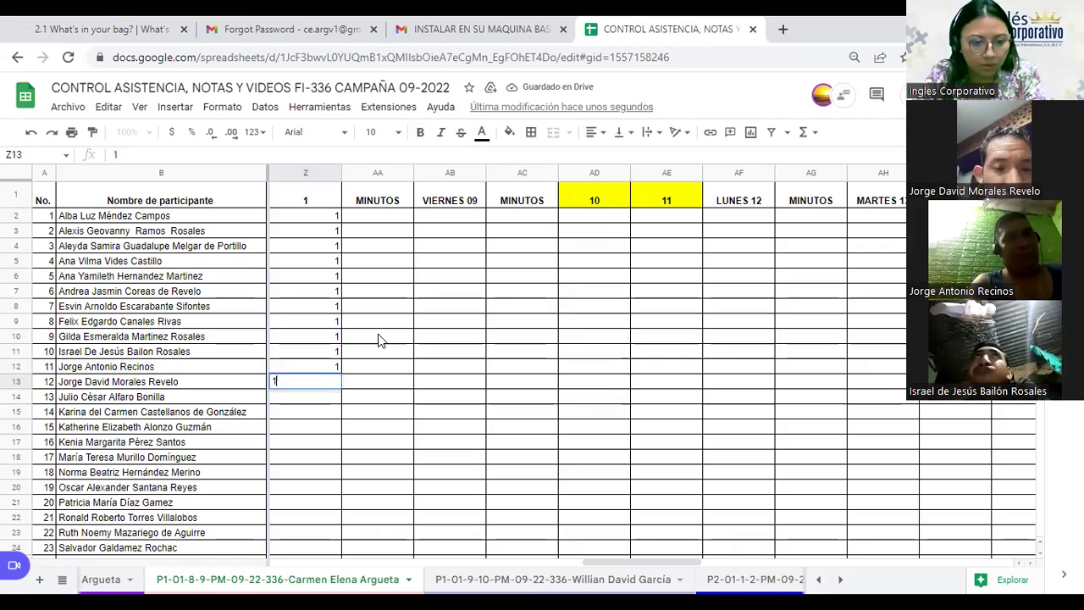
pyautogui.press('Return')
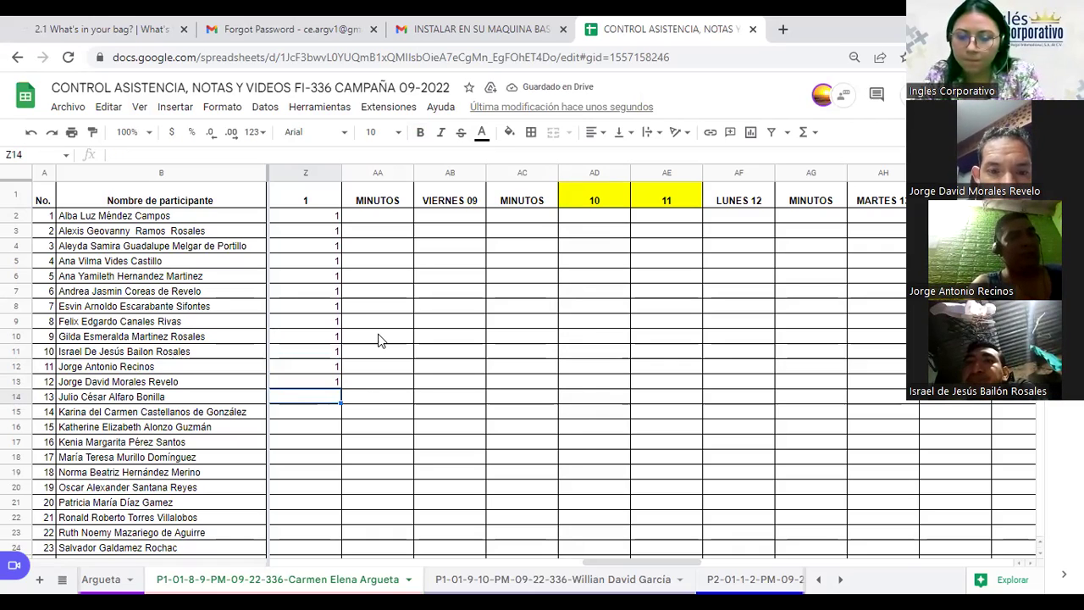
pyautogui.write('1')
pyautogui.press('Return')
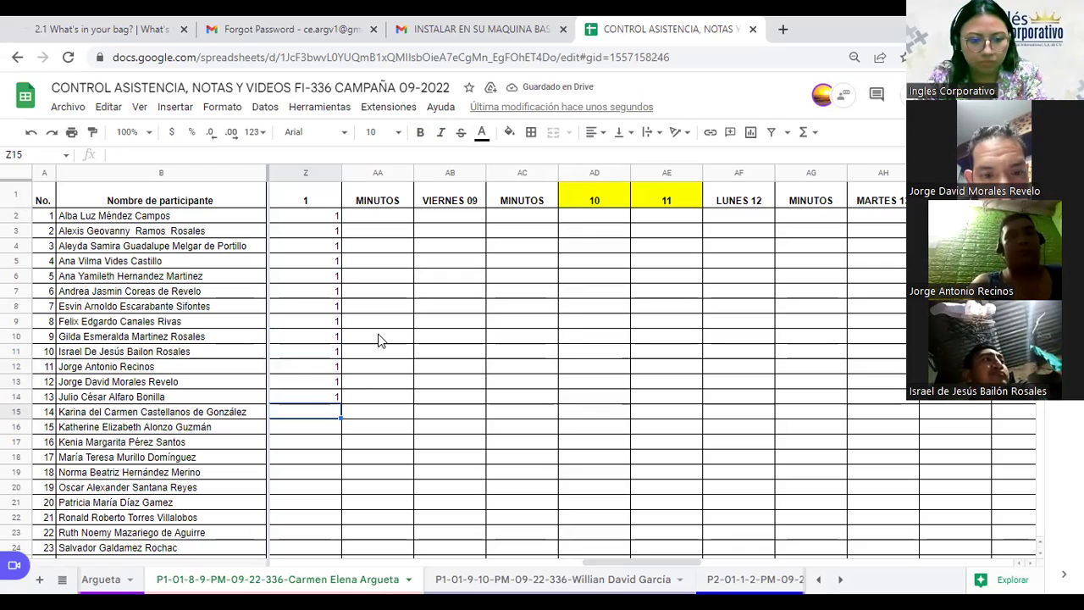
# Enter 0 in Z15, 1 in Z16 and Z17, and 0 in Z18 for participants 14 to 17.
pyautogui.write('0')
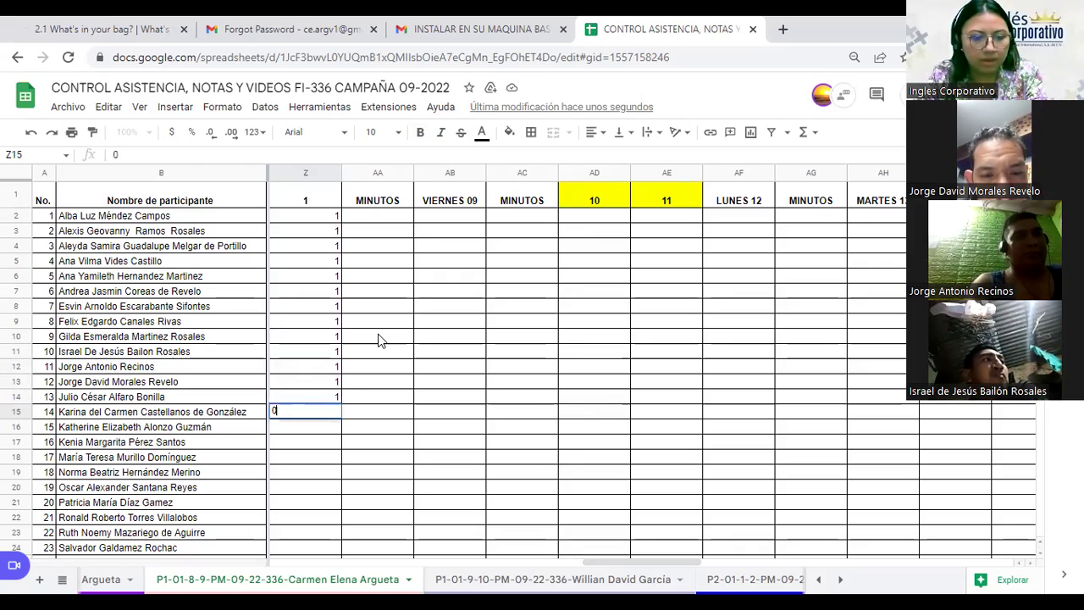
pyautogui.press('Return')
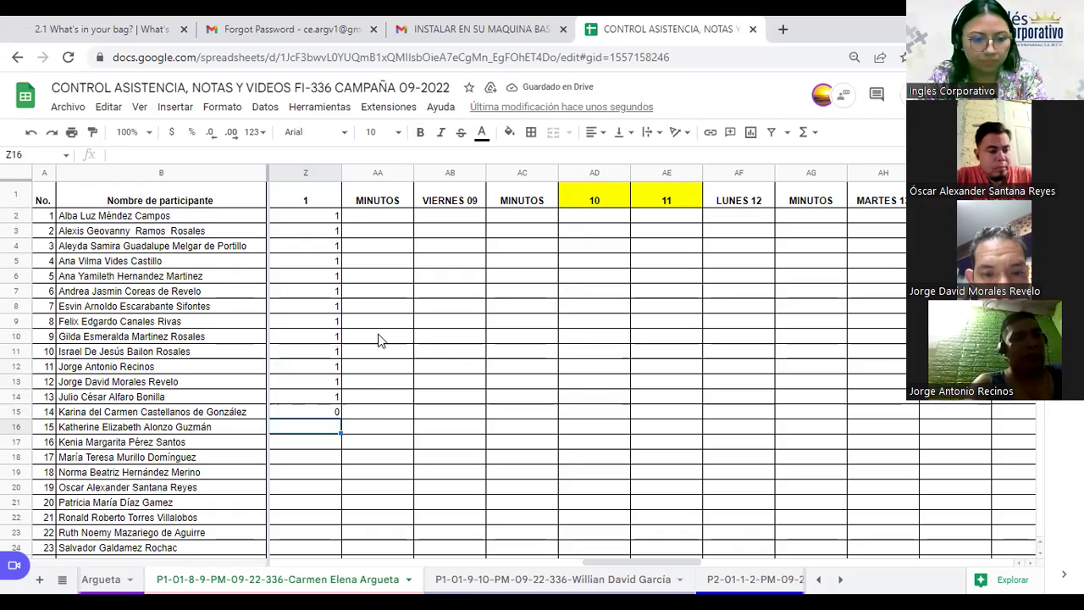
pyautogui.write('1')
pyautogui.press('Return')
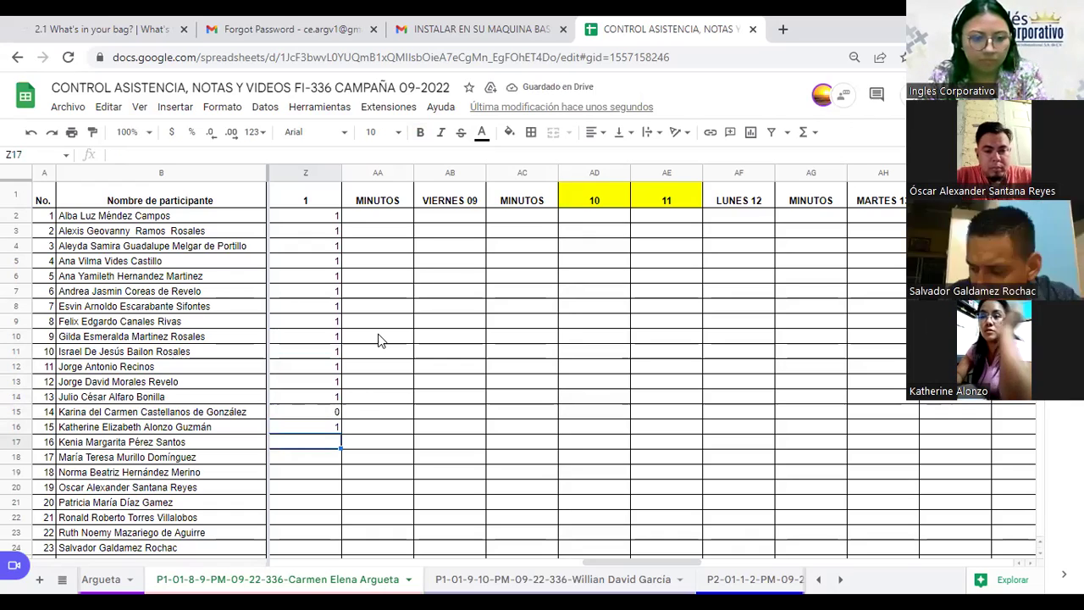
pyautogui.write('1')
pyautogui.press('Return')
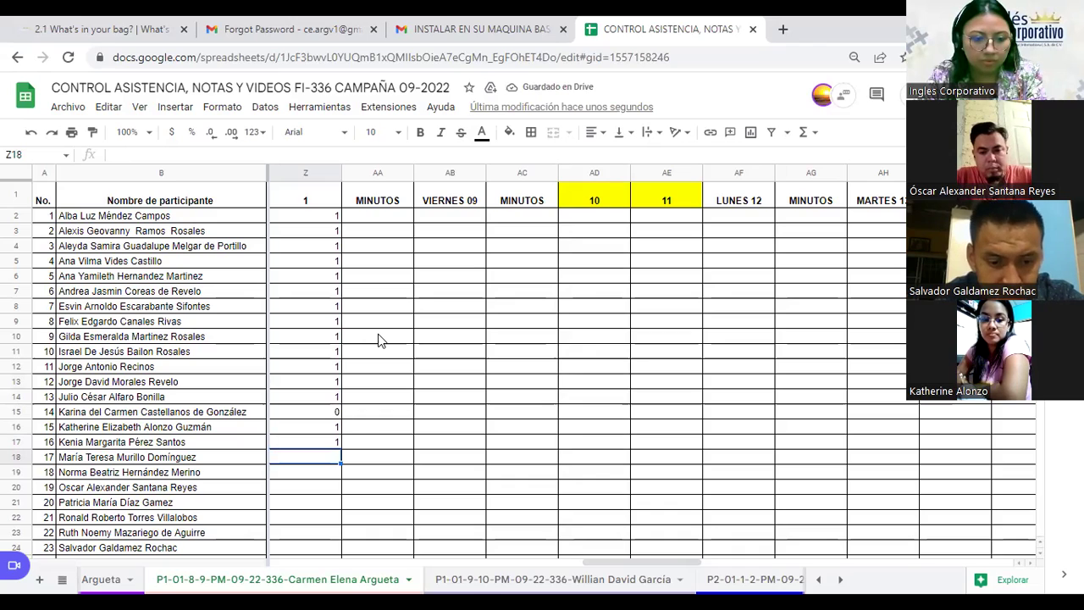
pyautogui.write('1')
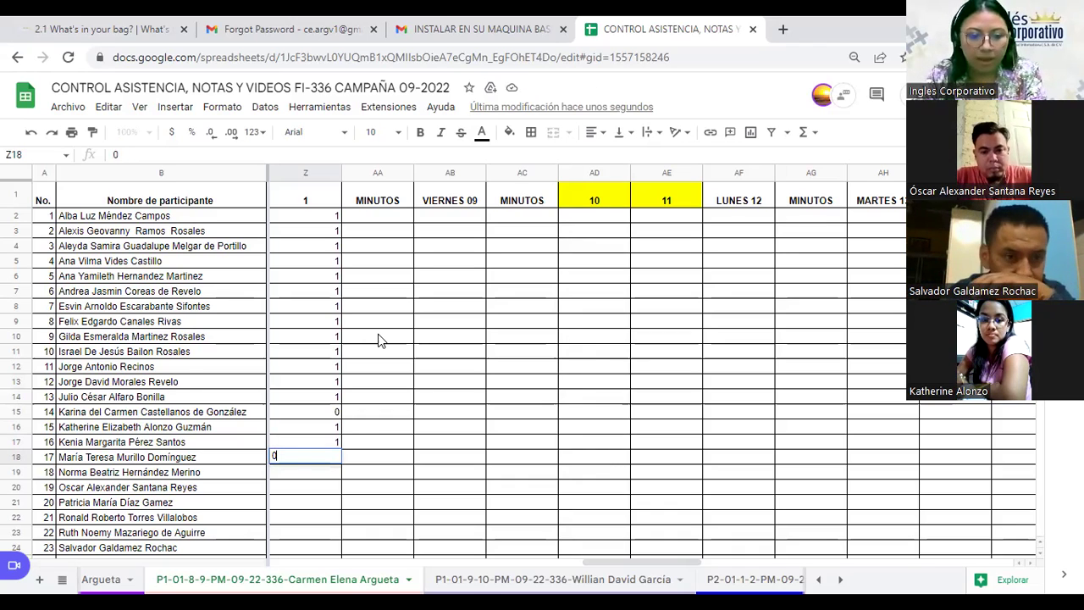
pyautogui.press('Return')
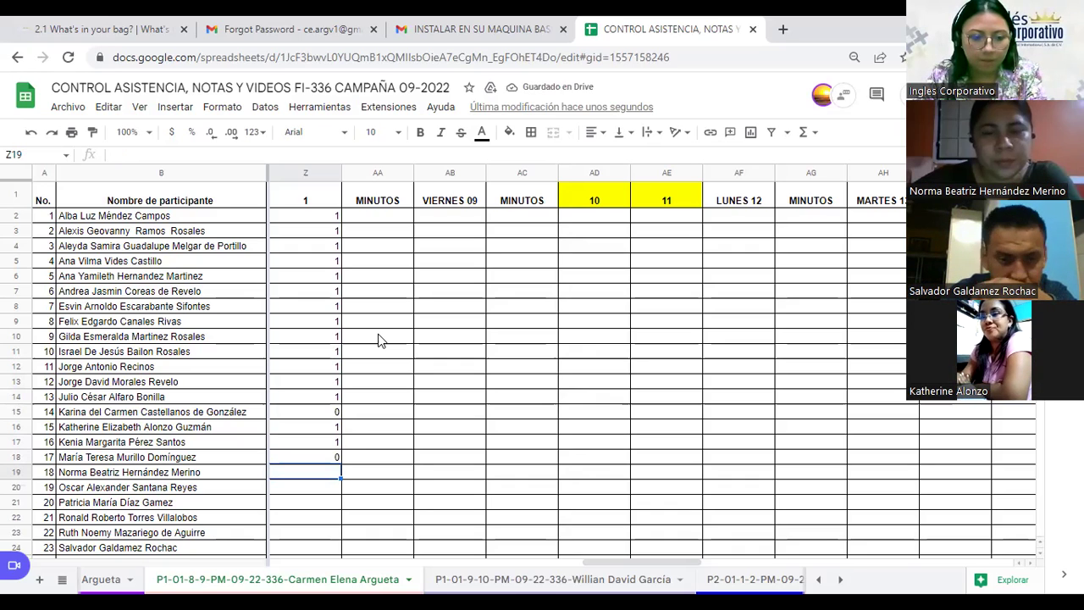
# Enter 1 in cells Z19 to Z24 to record attendance for participants 18 to 23.
pyautogui.write('1')
pyautogui.press('Return')
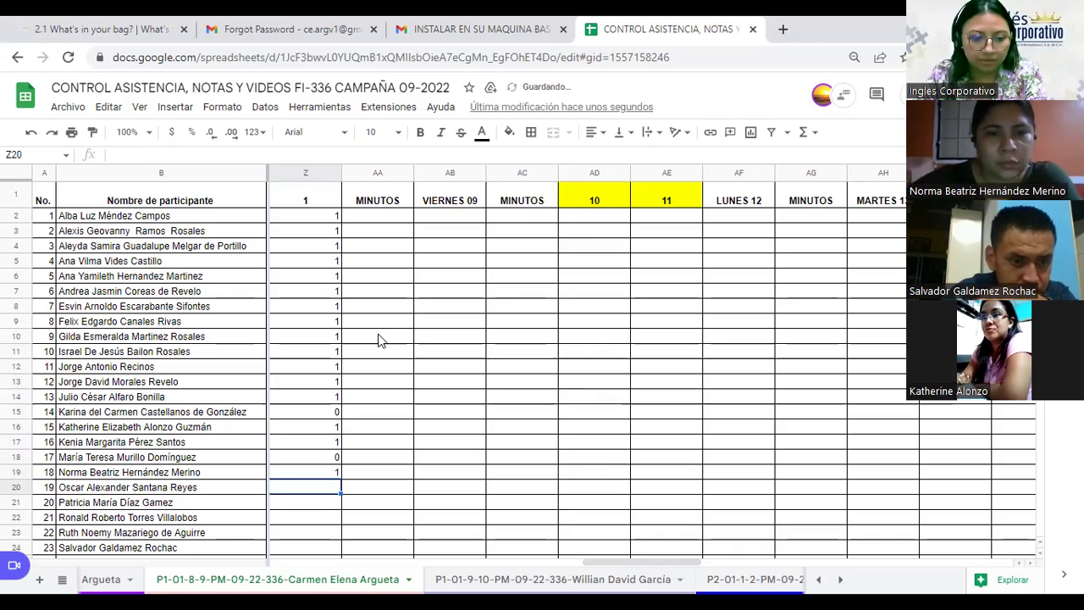
pyautogui.write('1')
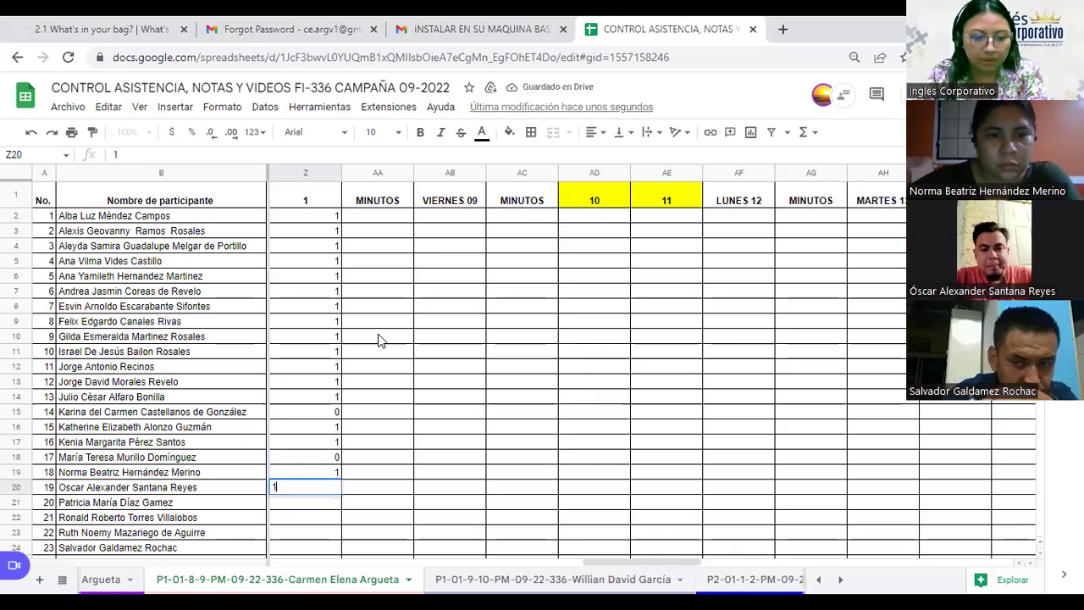
pyautogui.press('Return')
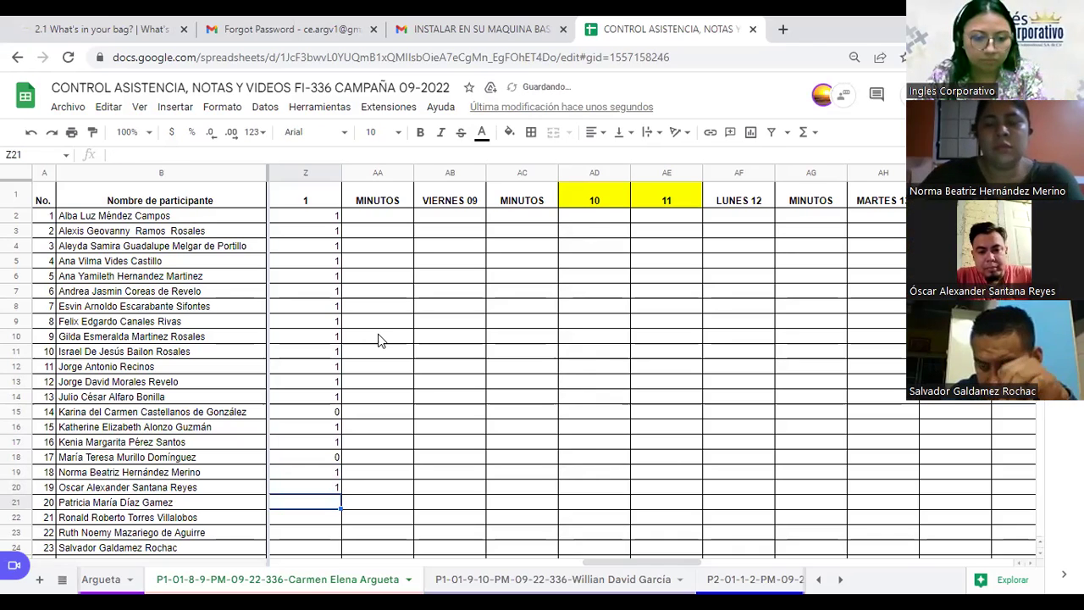
pyautogui.write('1')
pyautogui.press('Return')
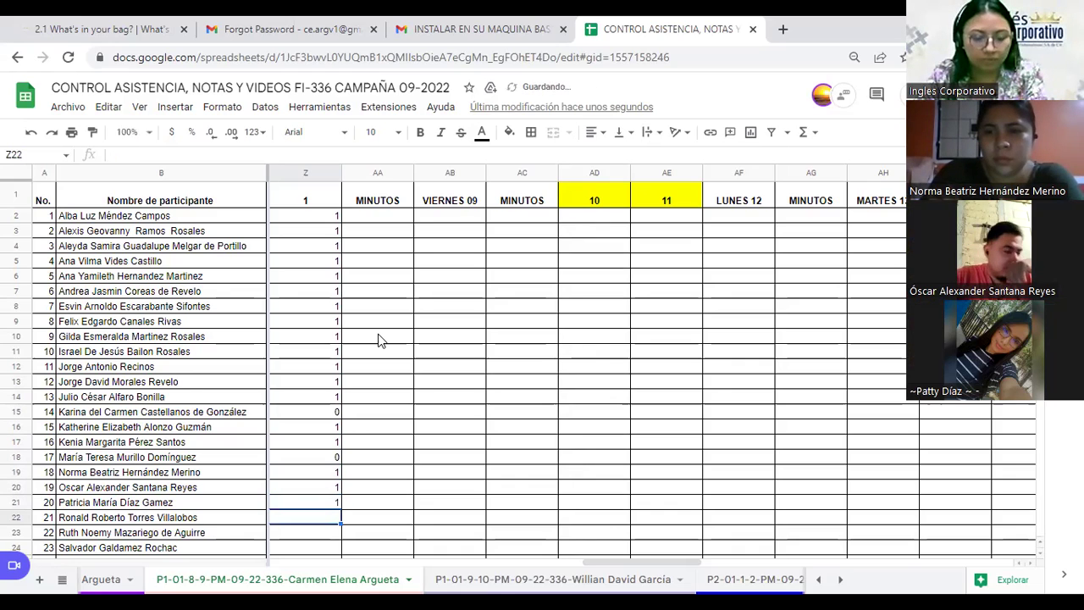
pyautogui.write('1')
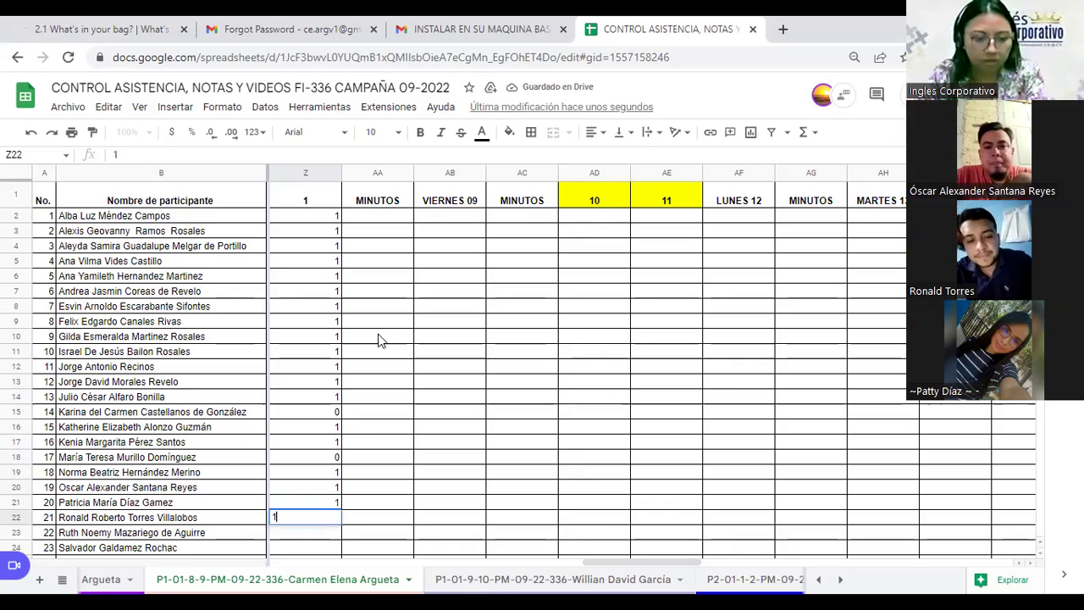
pyautogui.press('Return')
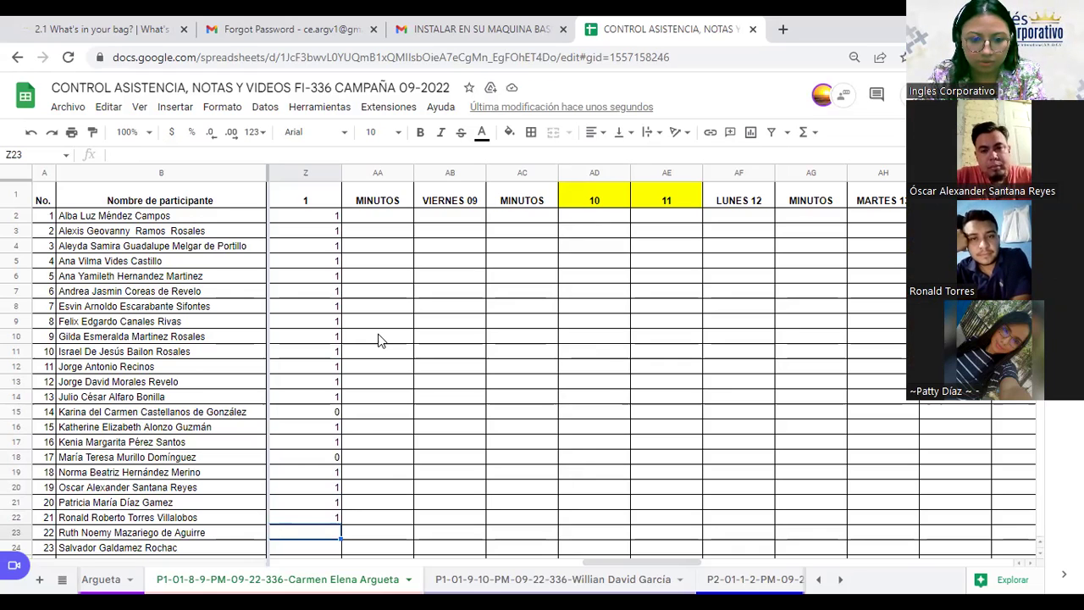
pyautogui.write('1')
pyautogui.press('Return')
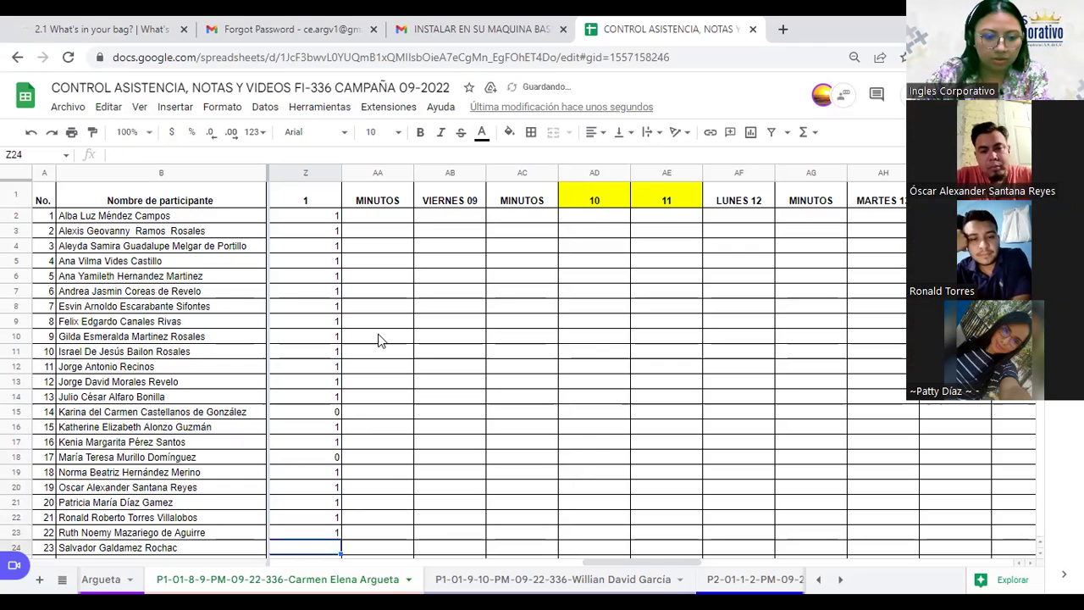
pyautogui.scroll(-1, 378, 340)
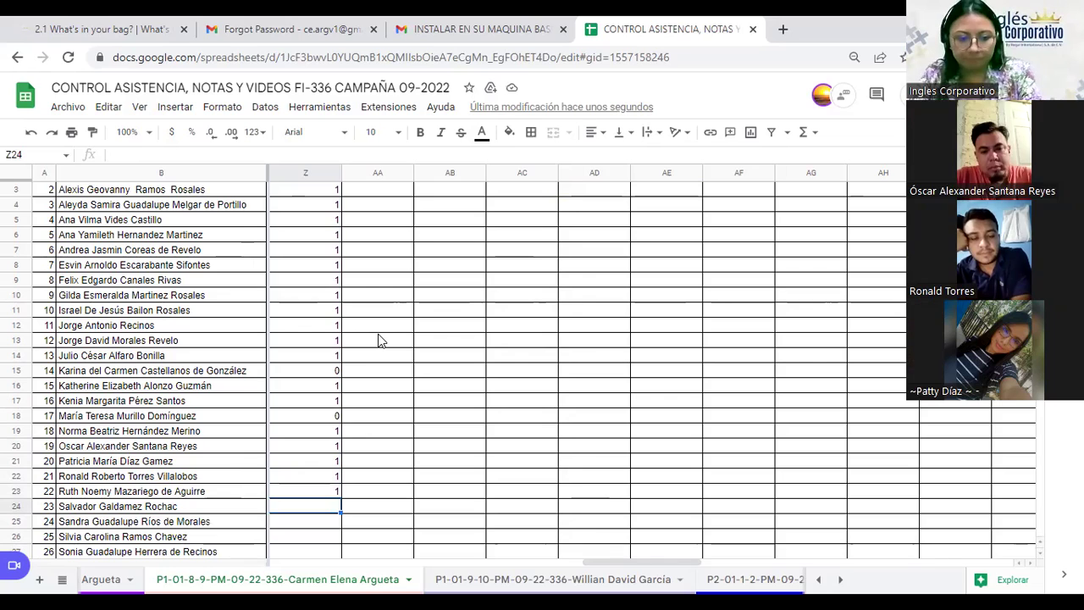
pyautogui.write('1')
pyautogui.press('Return')
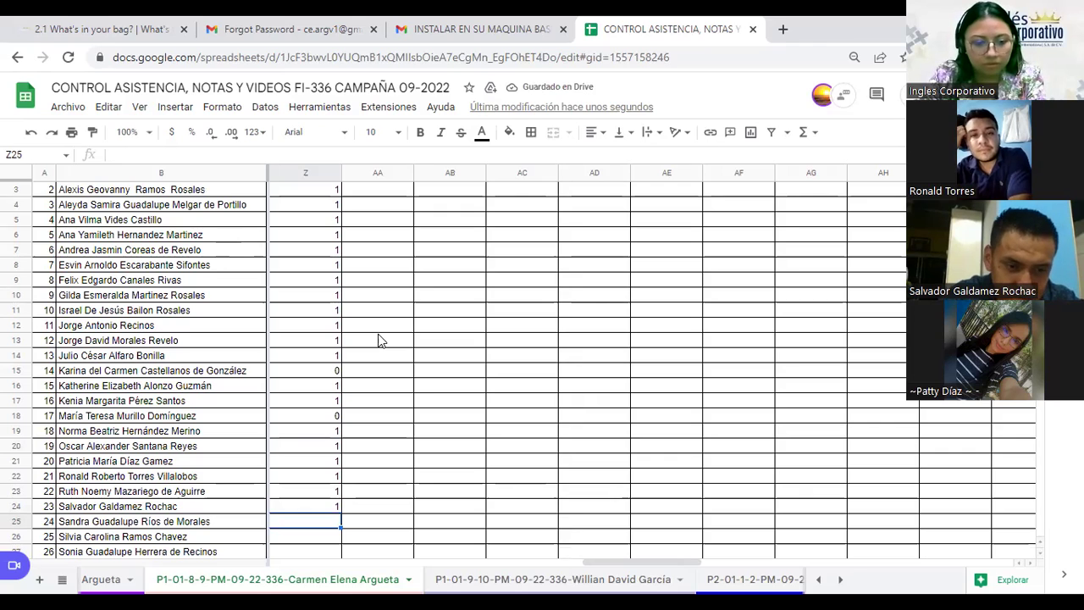
# Enter 0 in Z25 for participant 24 and correct it to 1.
pyautogui.write('0')
pyautogui.press('Return')
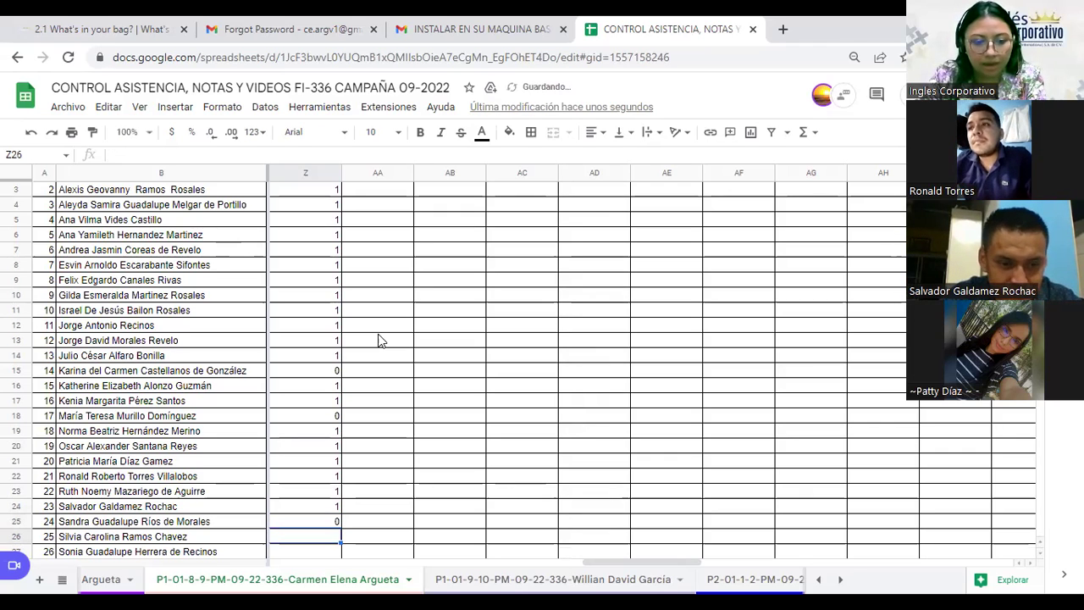
pyautogui.press('Up')
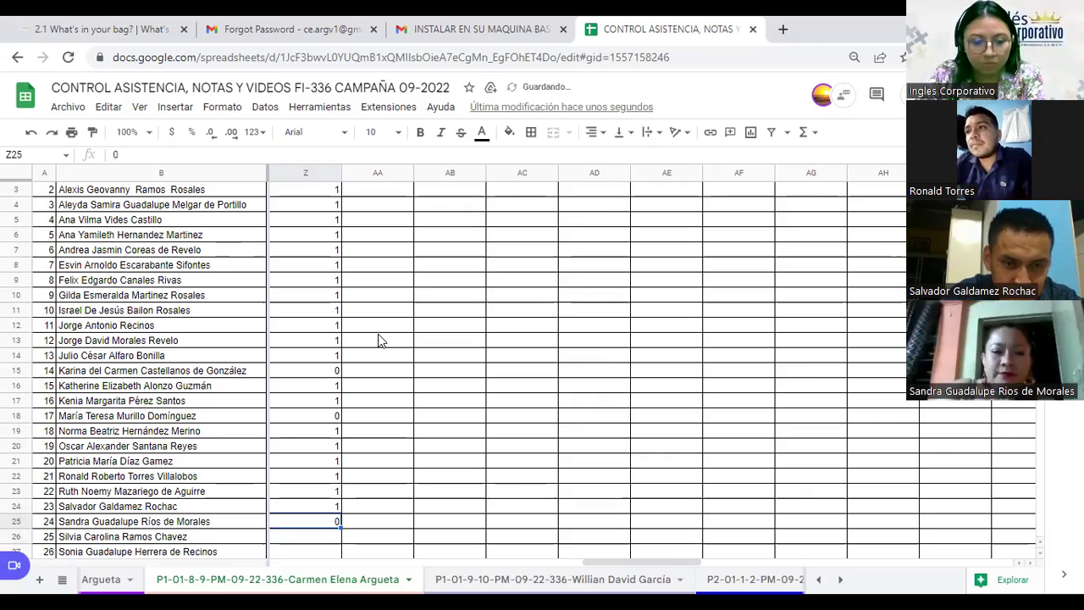
pyautogui.write('1')
pyautogui.press('Return')
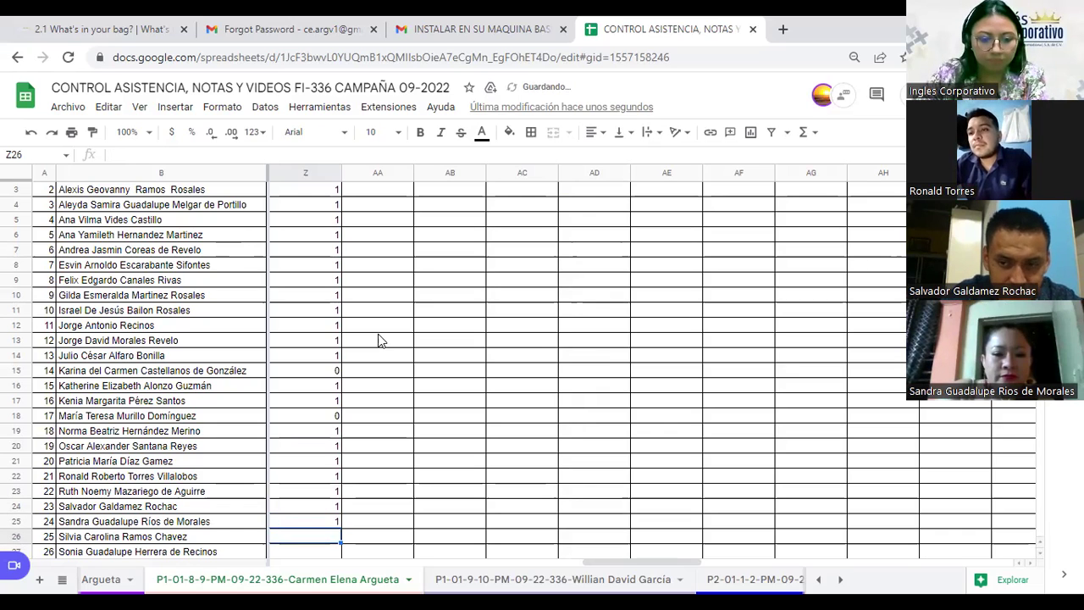
# Enter 1 in cells Z26 to Z28 to record attendance for participants 25 to 27.
pyautogui.scroll(-2, 410, 346)
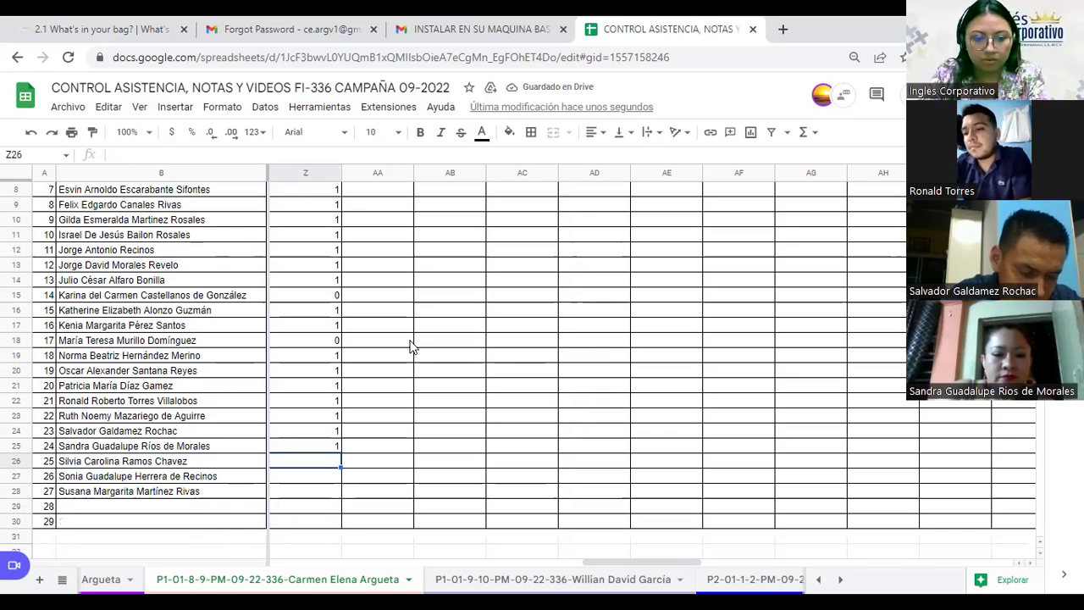
pyautogui.write('1')
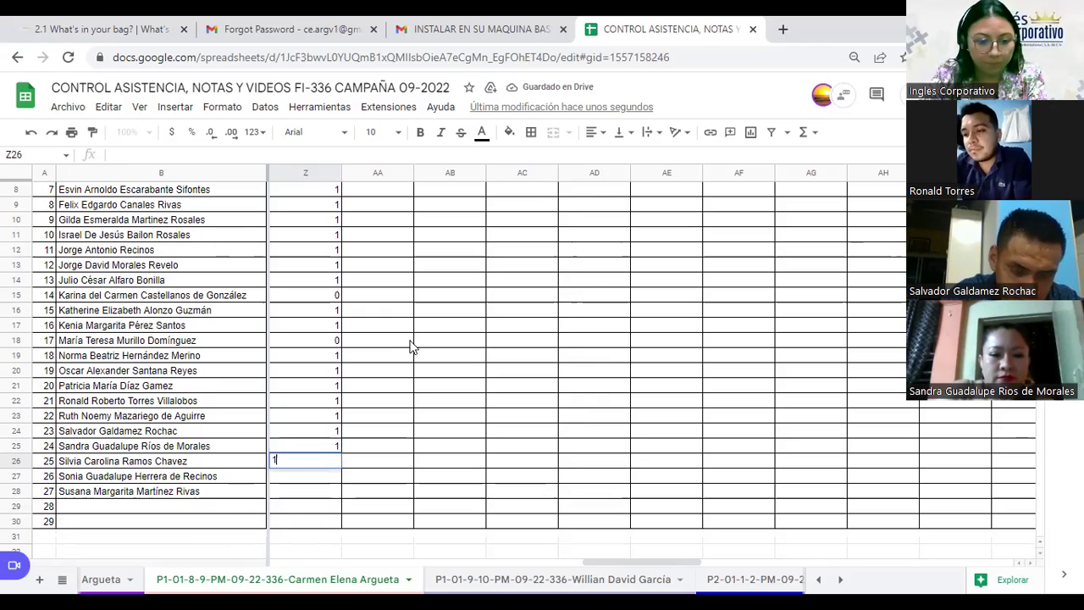
pyautogui.press('Return')
pyautogui.write('1')
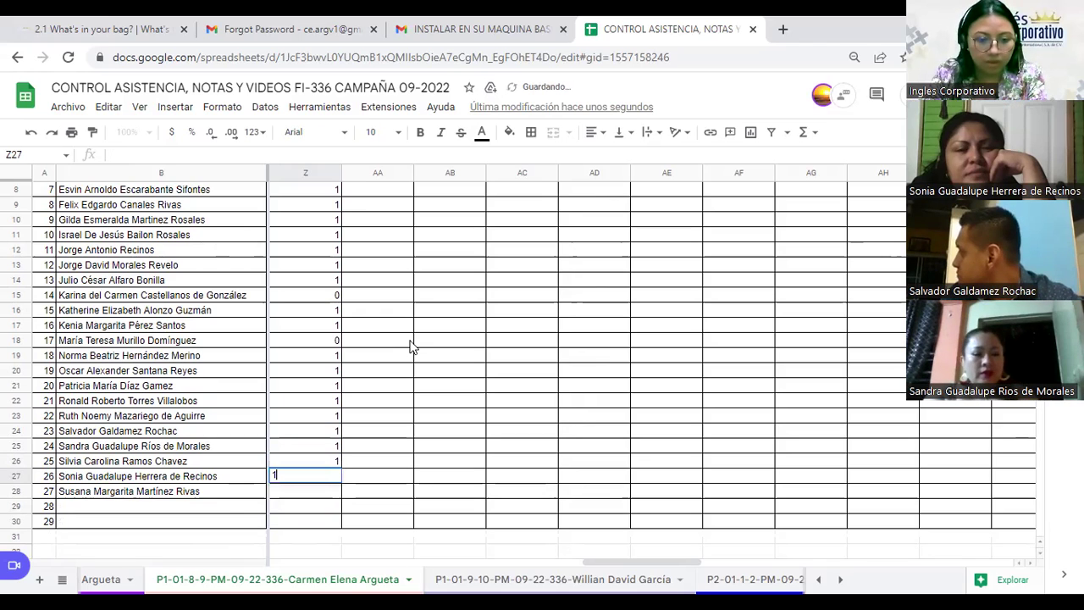
pyautogui.press('Return')
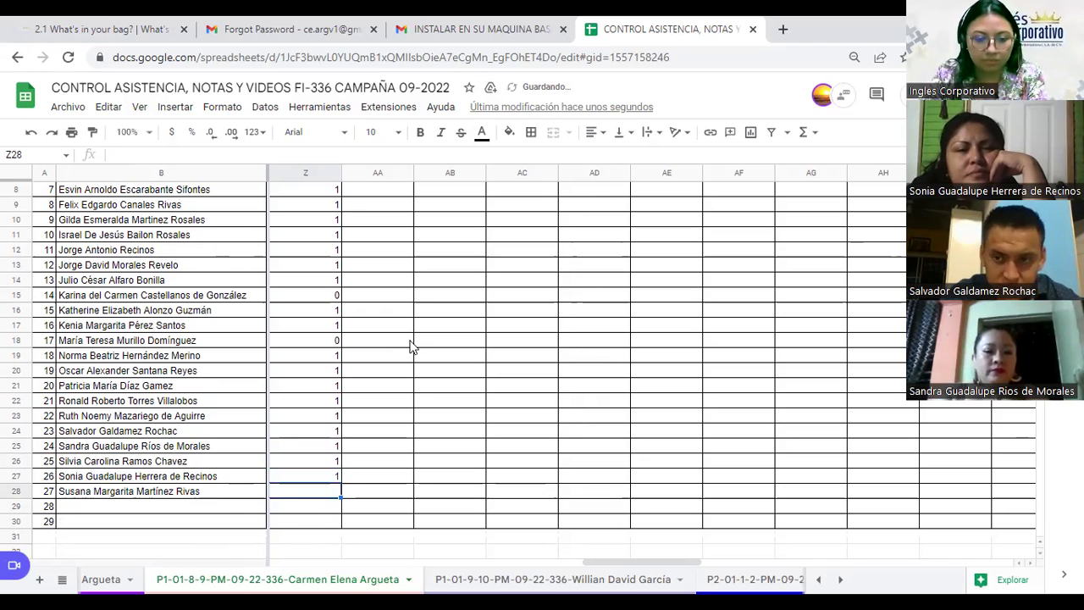
pyautogui.write('1')
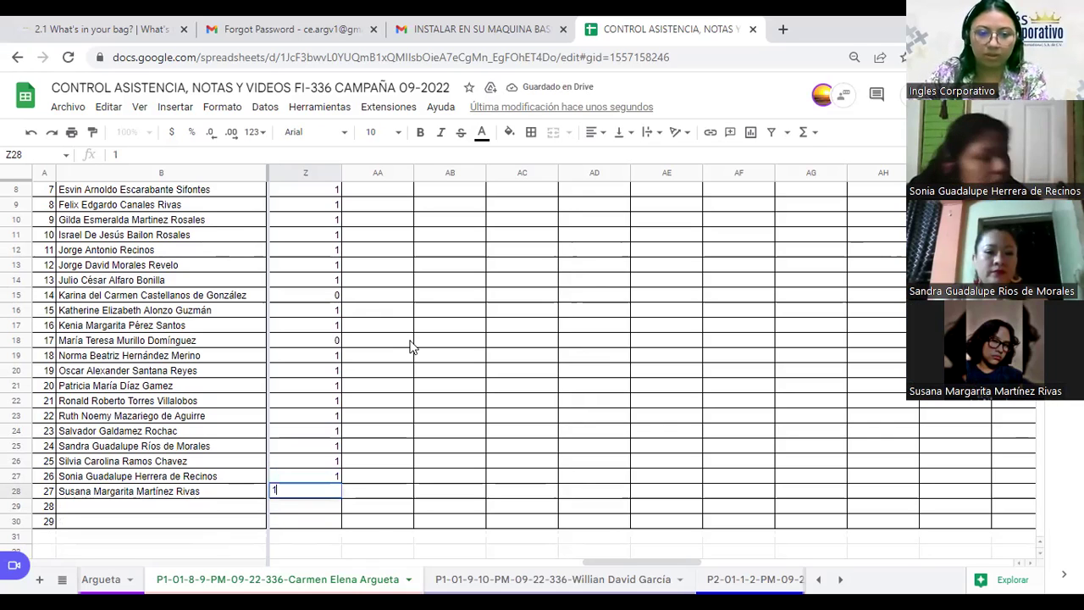
pyautogui.press('Tab')
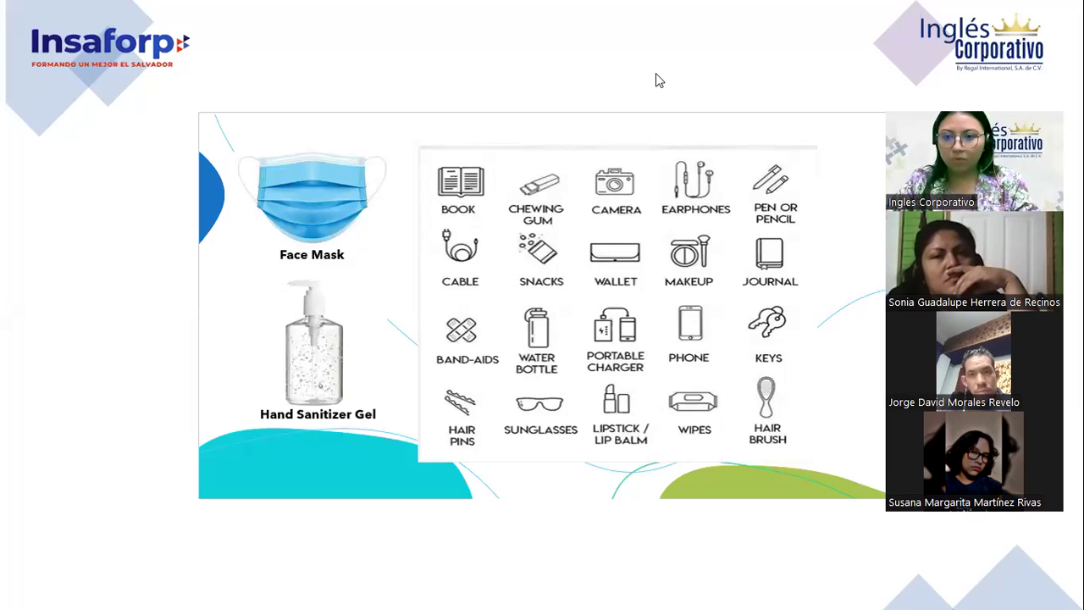
# Clear "Just in case" from the meeting whiteboard and add the text "What's in your backpack?".
pyautogui.press('Right')
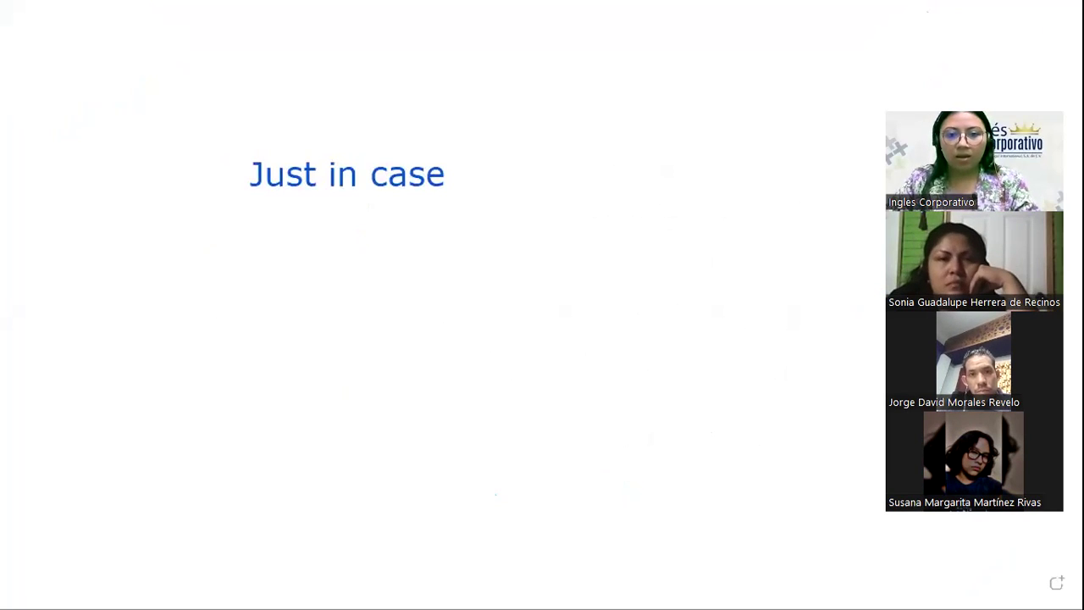
pyautogui.press('Right')
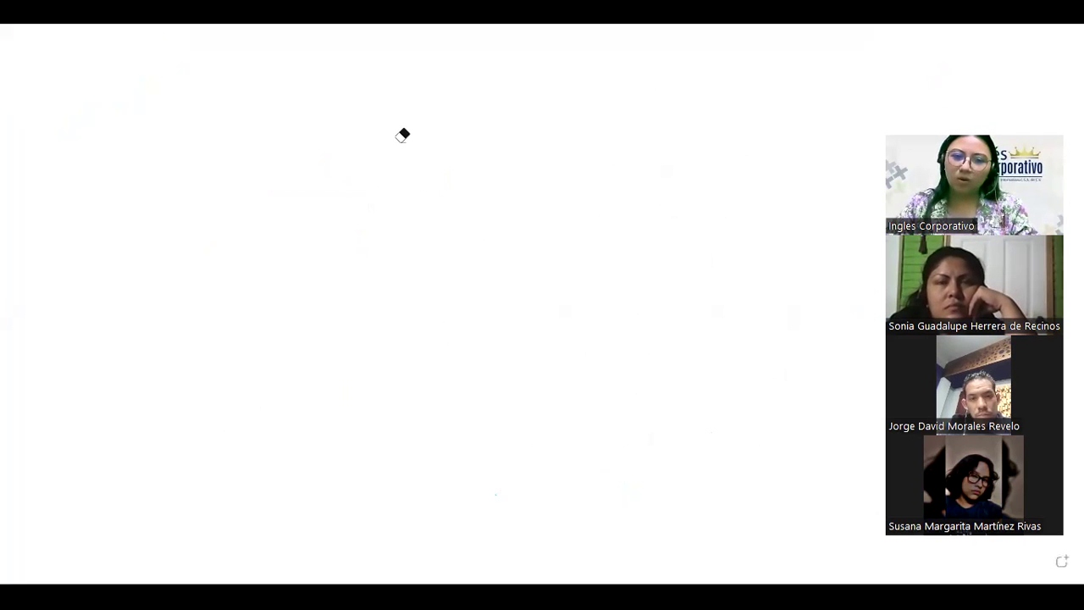
pyautogui.click(118, 171)
pyautogui.write("What's in your backpack?")
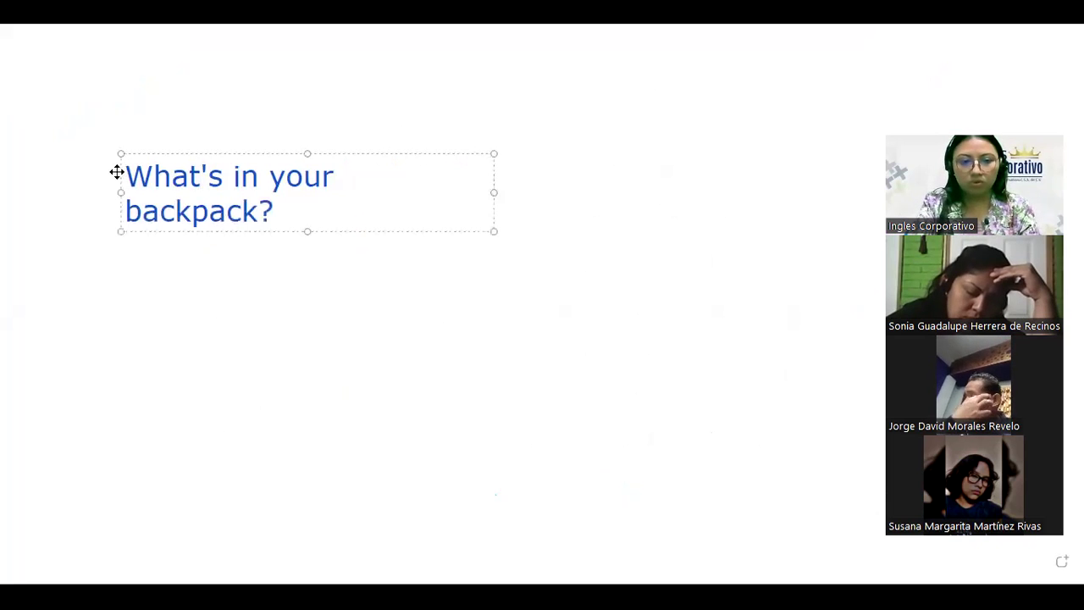